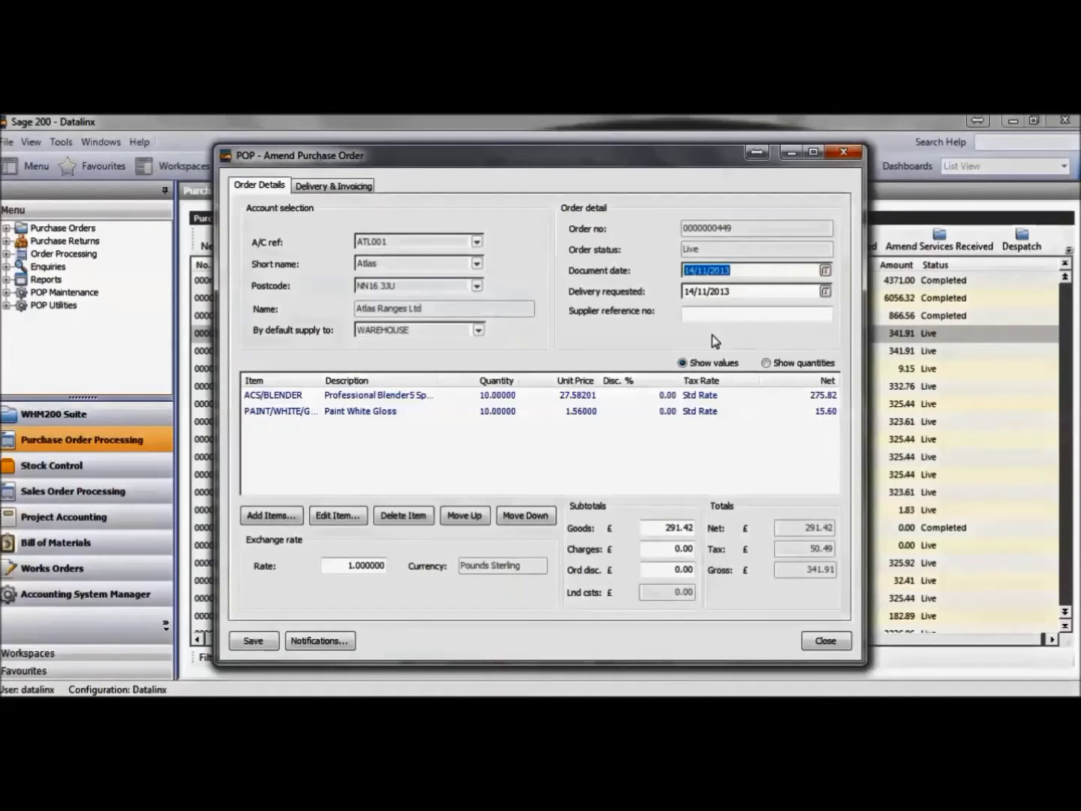
left_click(741, 290)
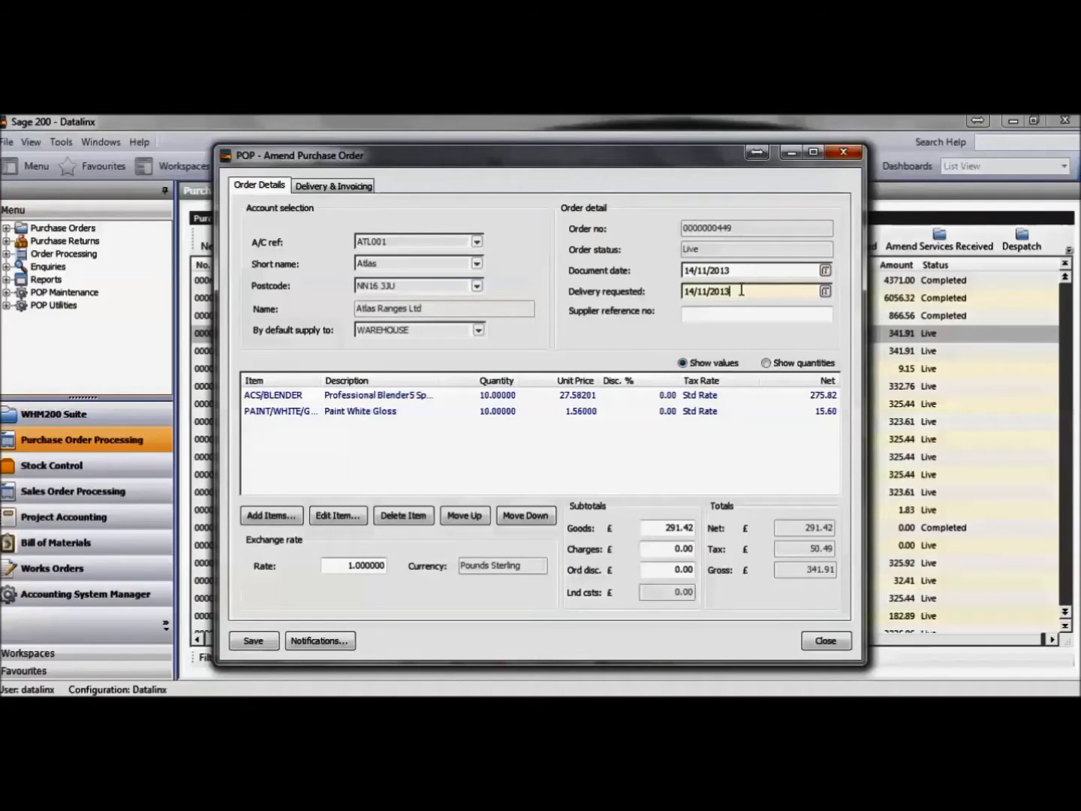
left_click(253, 398)
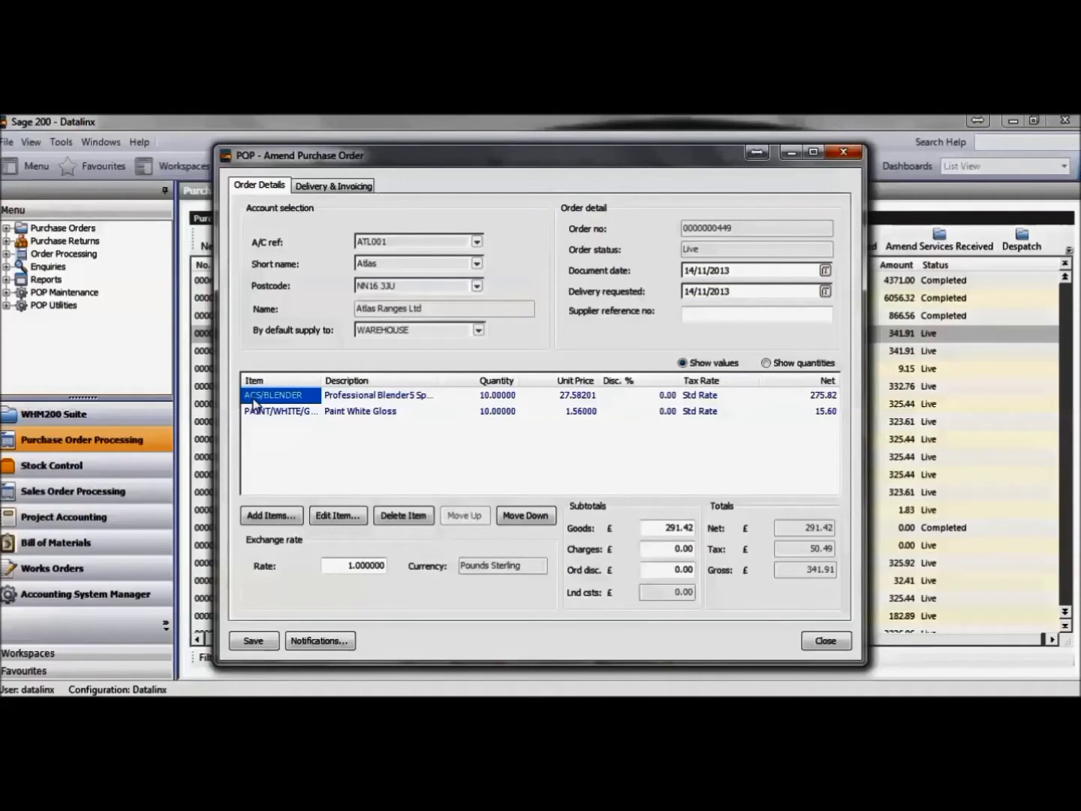
left_click(261, 414)
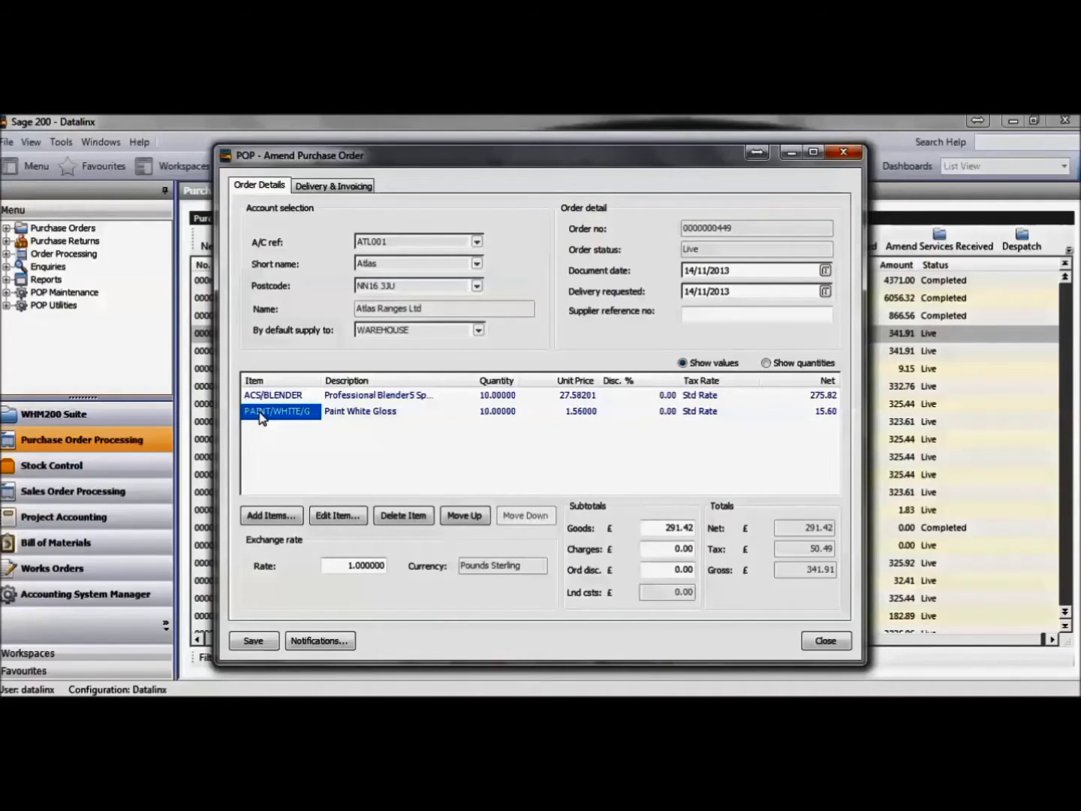
left_click(255, 642)
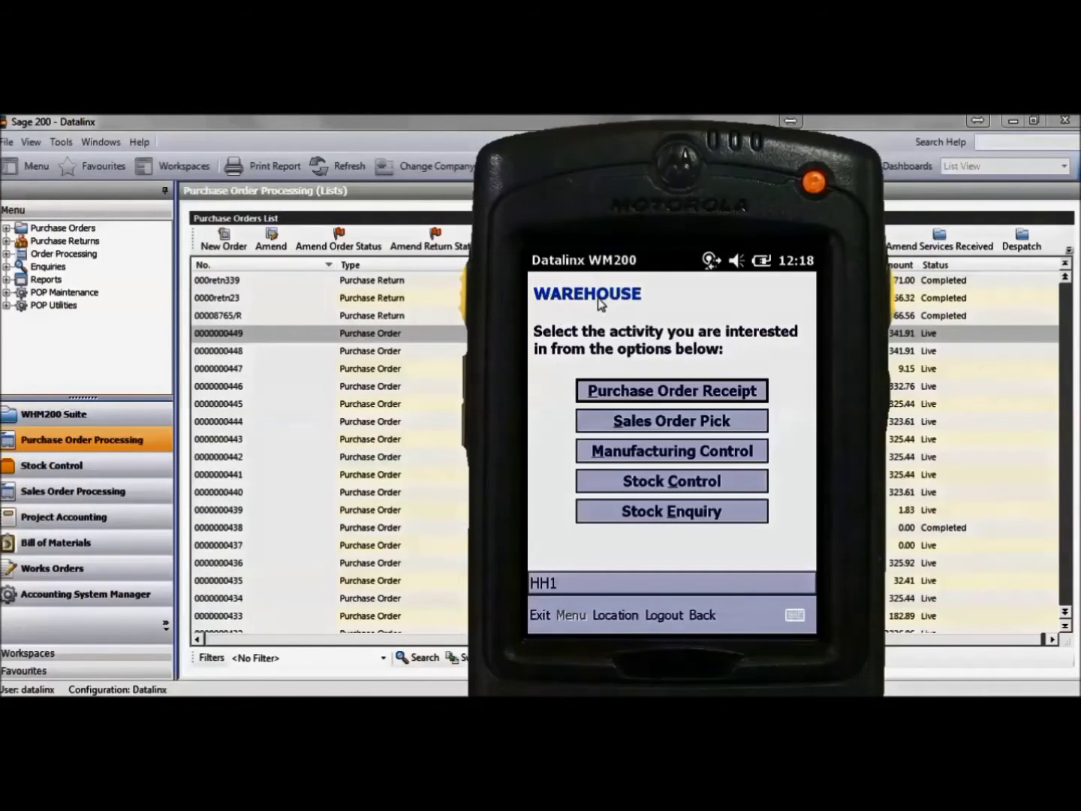
left_click(624, 389)
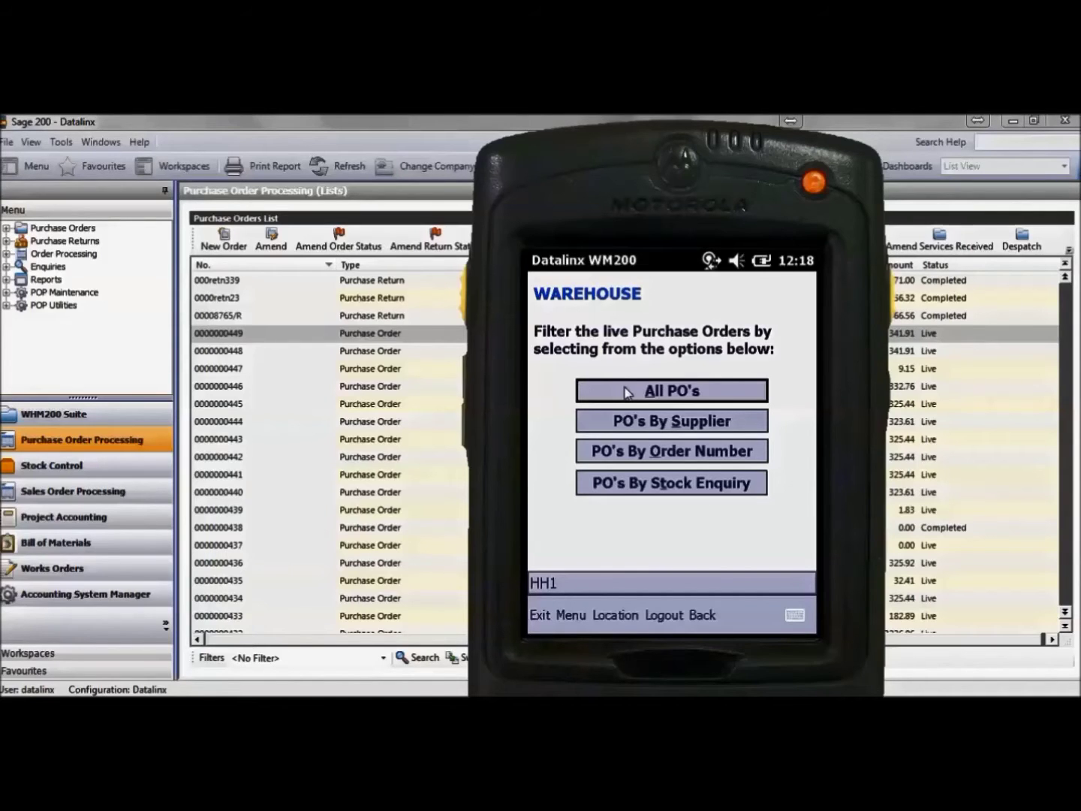
left_click(627, 391)
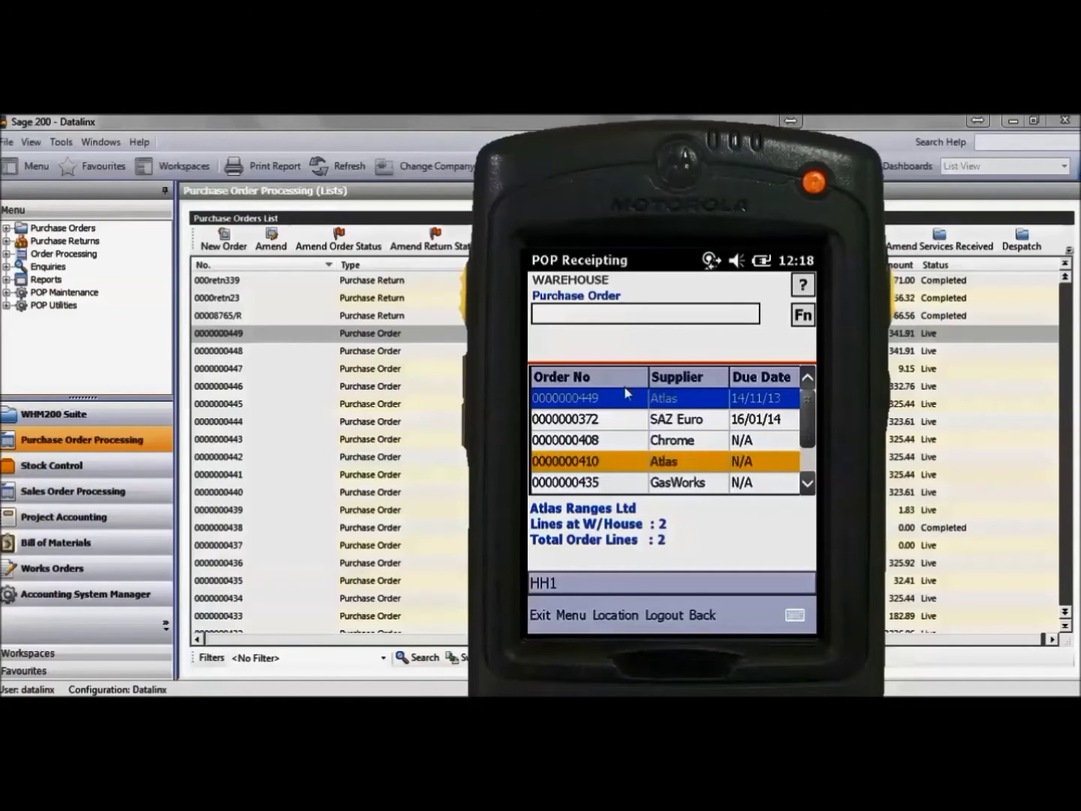
left_click(742, 443)
left_click(807, 471)
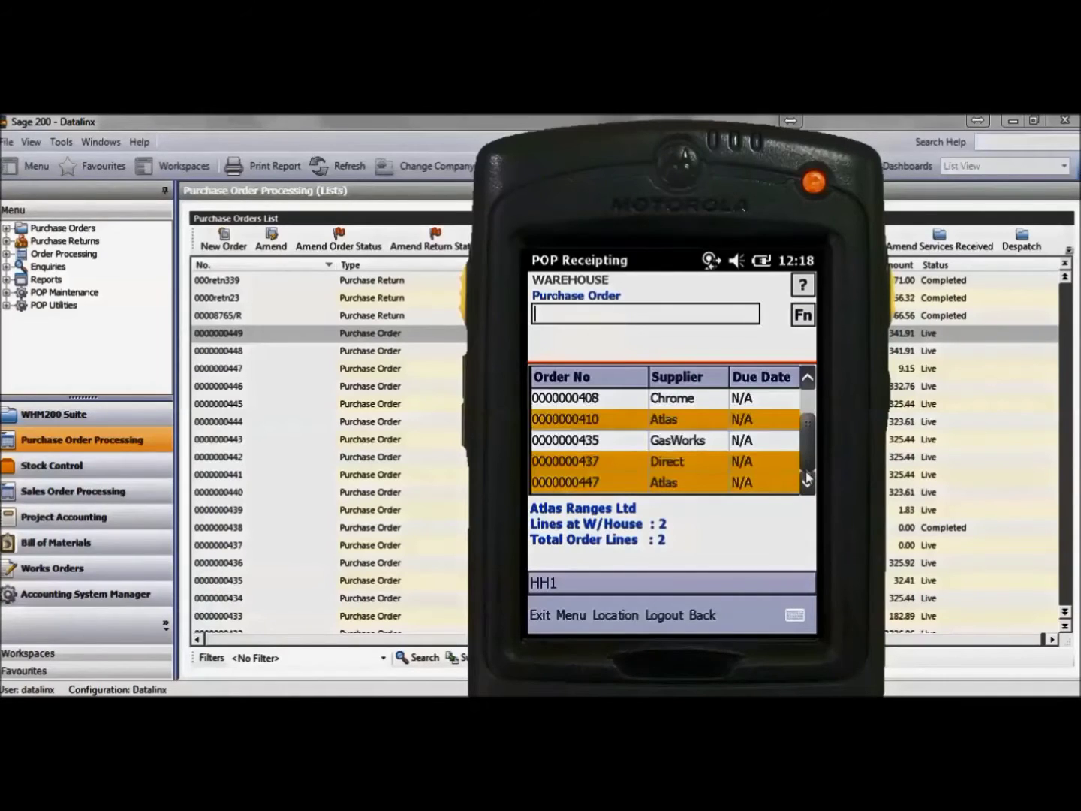
left_click(808, 380)
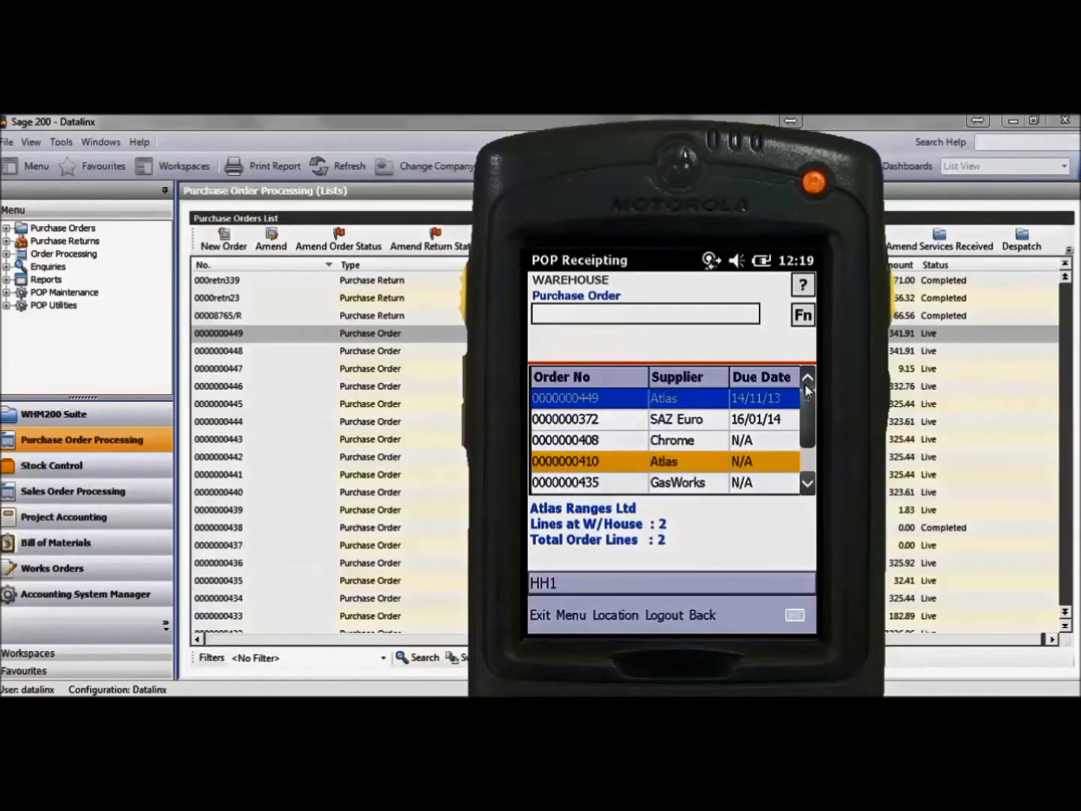
left_click(661, 400)
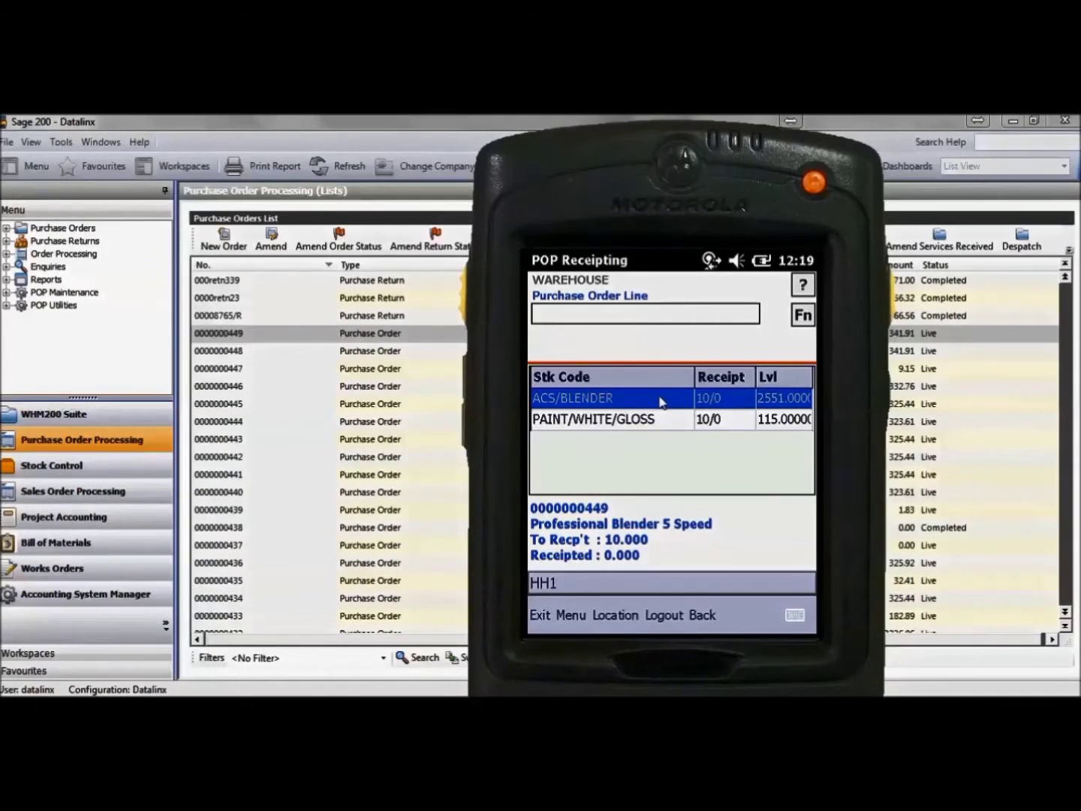
left_click(660, 399)
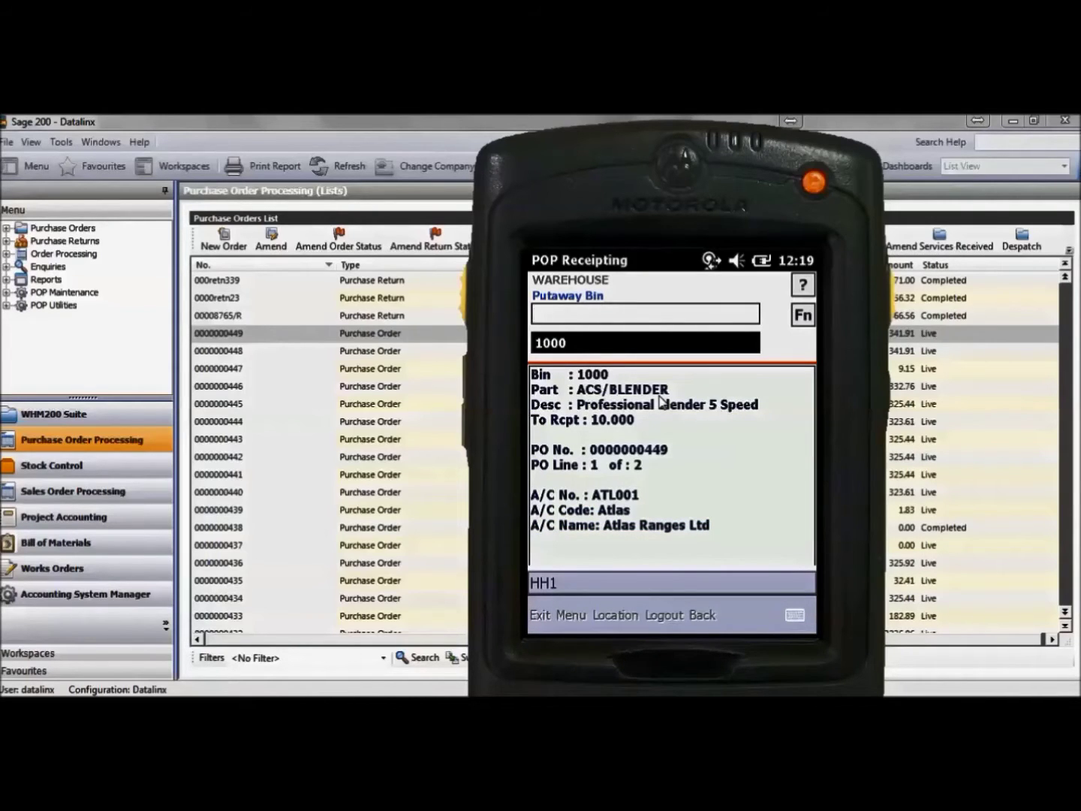
- Enter putaway bin 1000, part code ACS/BLENDER and GRN reference CG
type("1000")
key("Return")
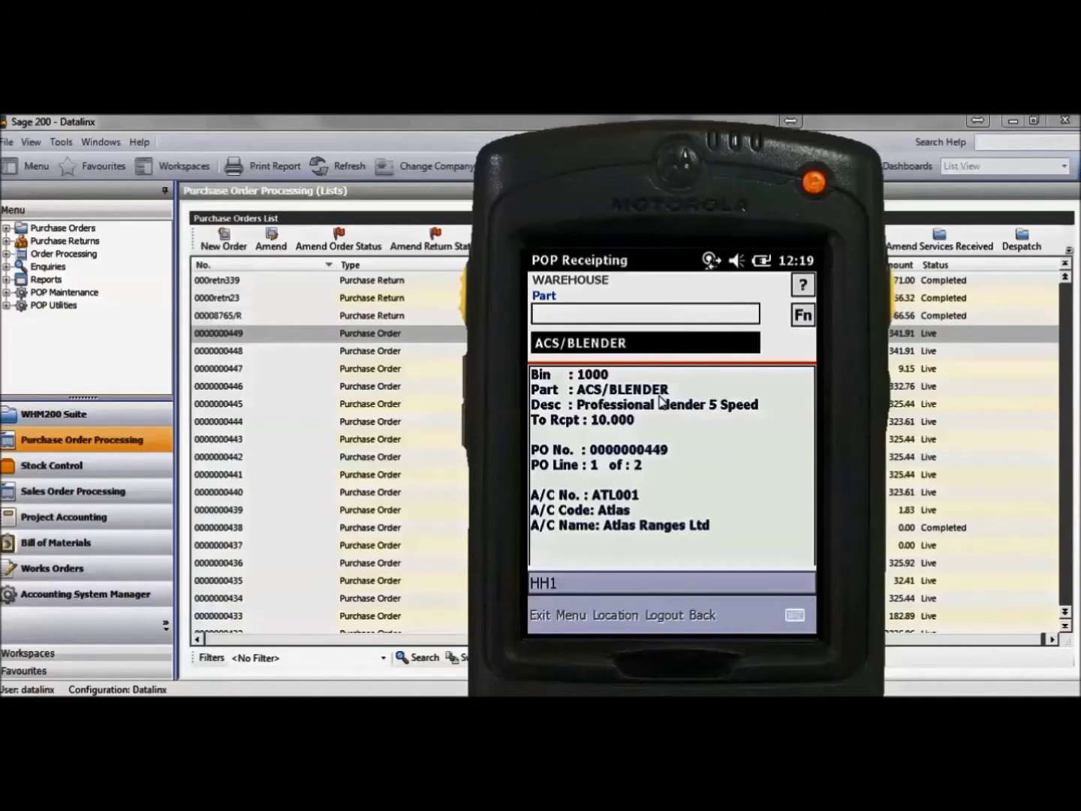
type("ACS/BLENDER")
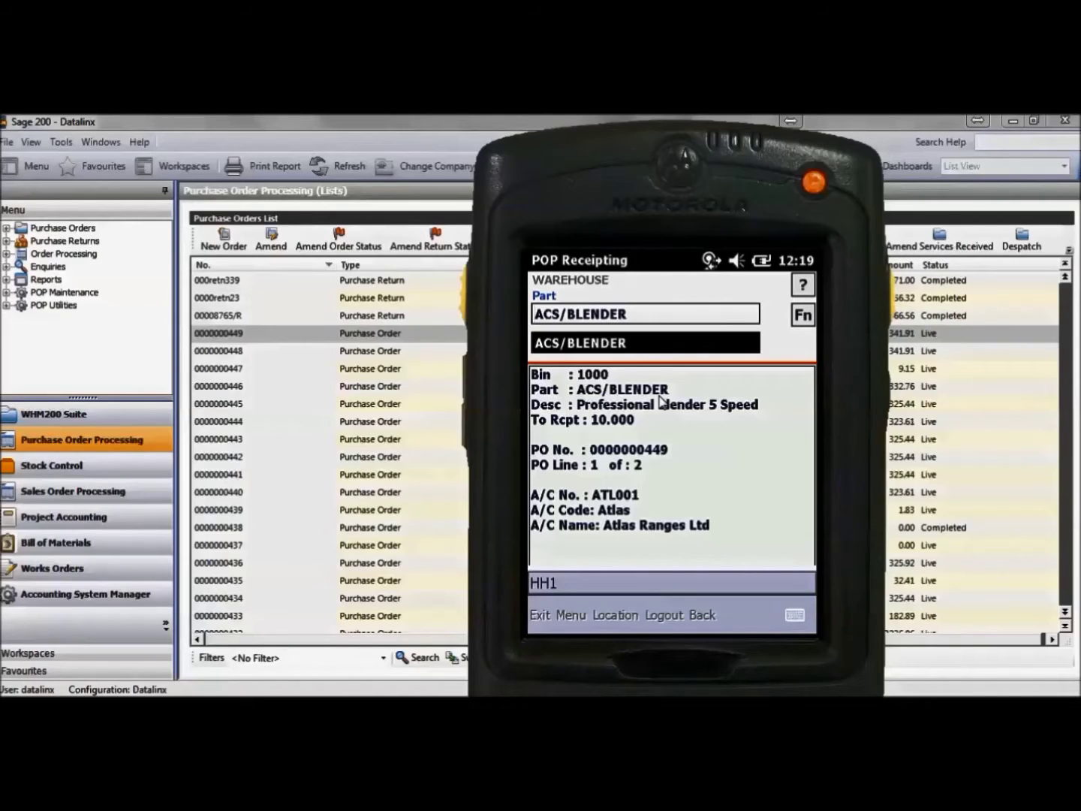
key("Return")
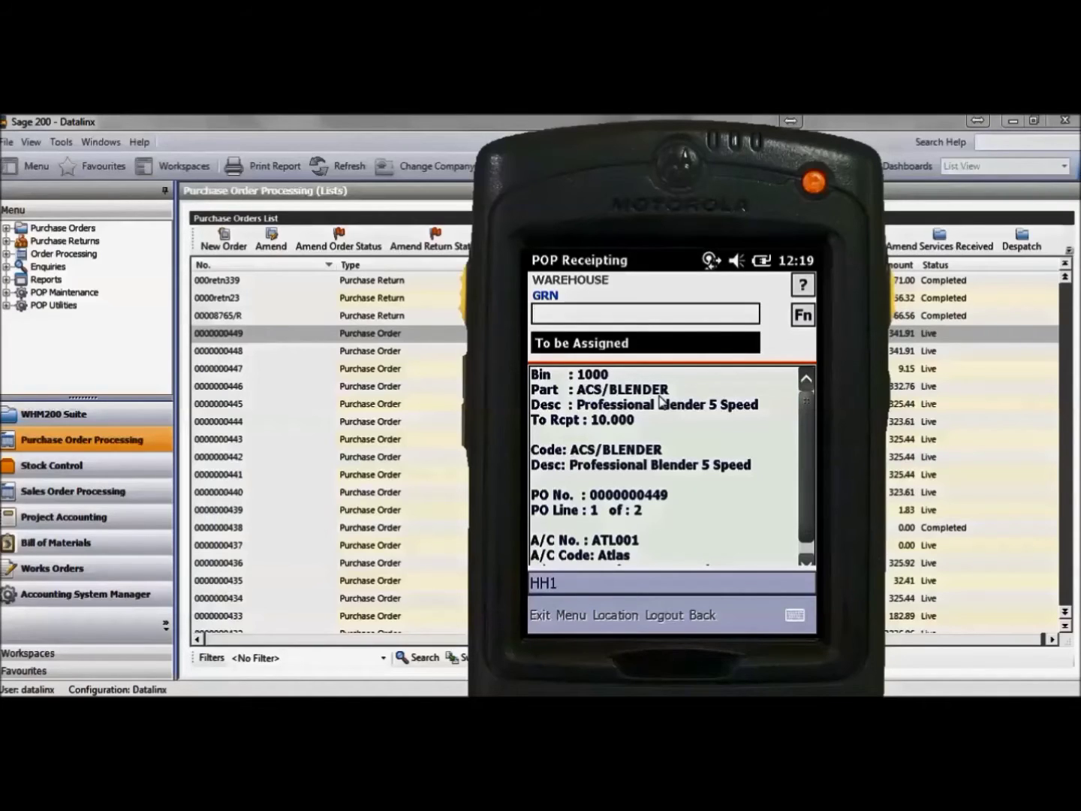
type("CG")
key("Return")
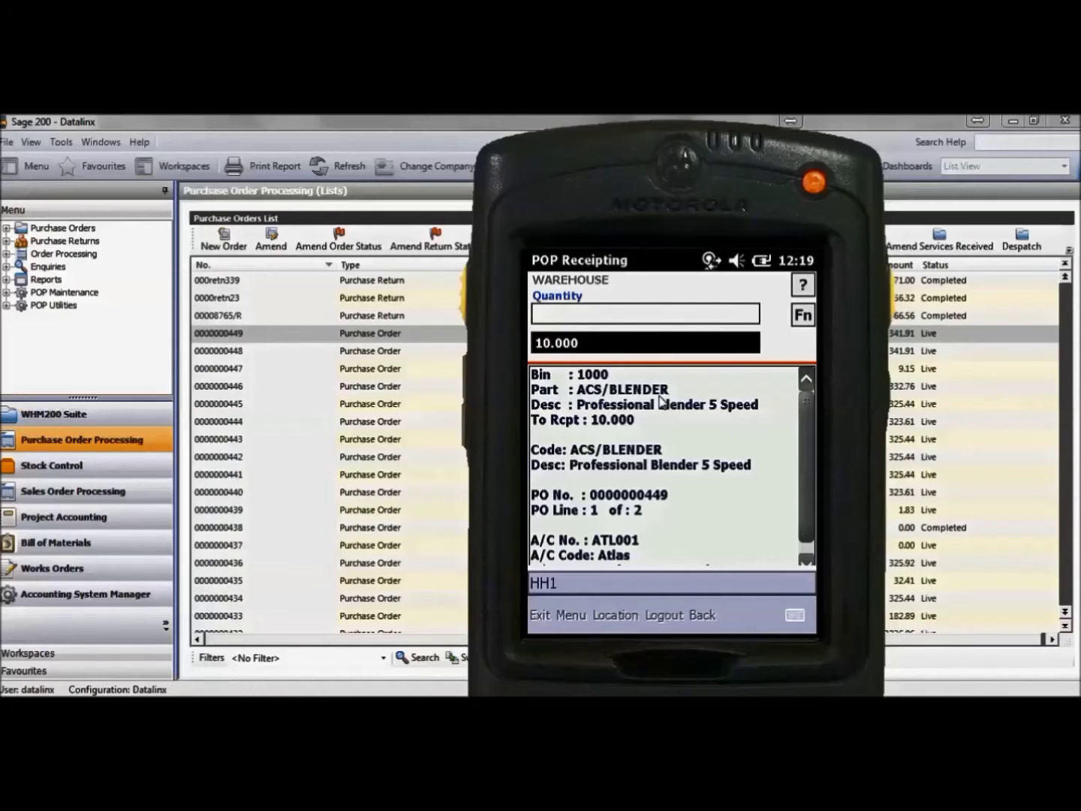
- Receipt a quantity of 10 with 0 labels and post the ACS/BLENDER receipt
type("10")
key("Return")
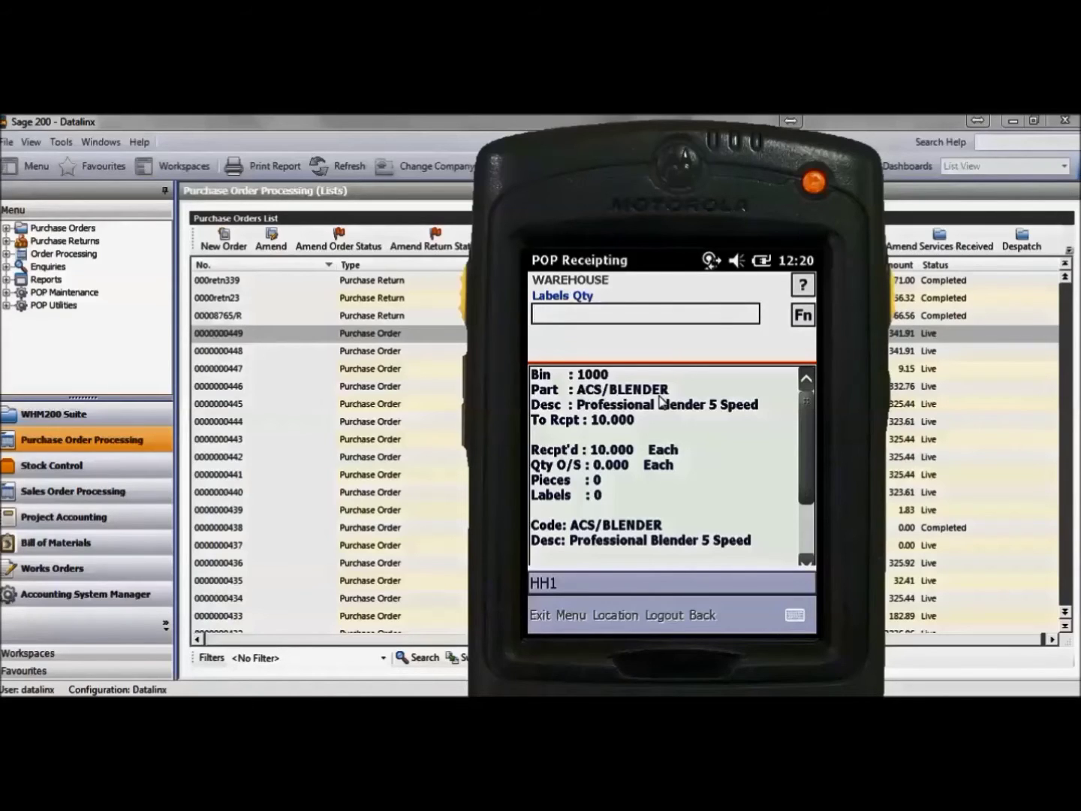
type("0")
key("Return")
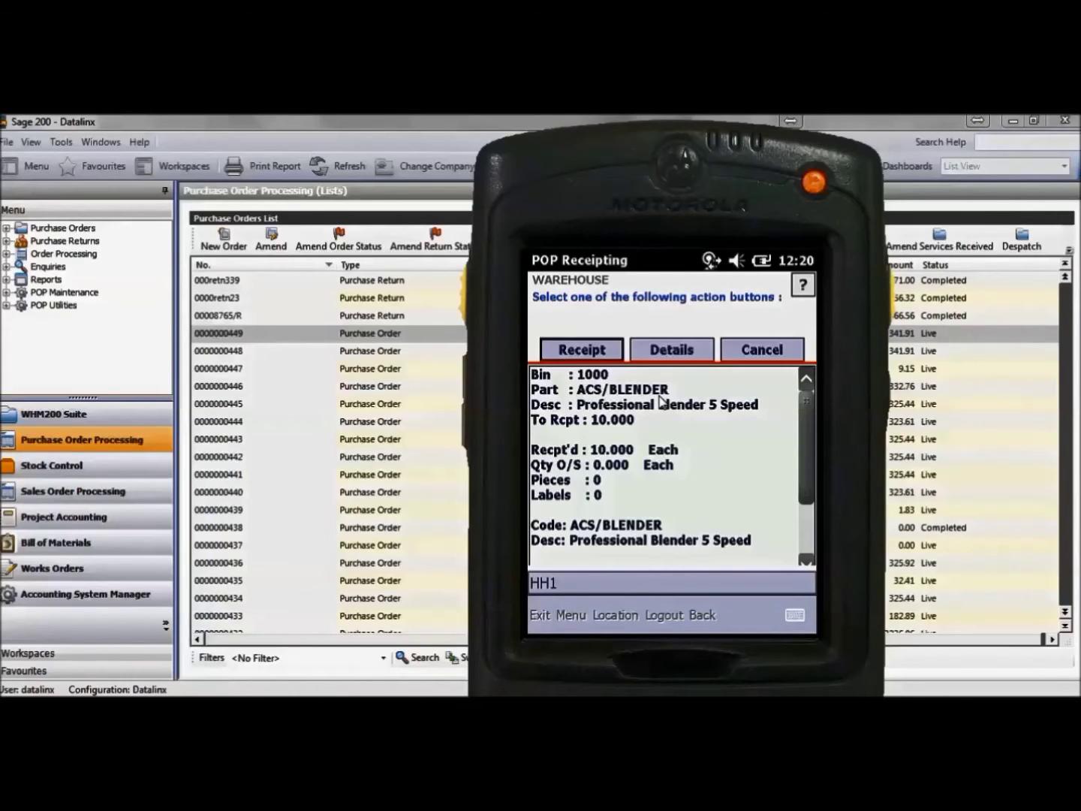
key("Return")
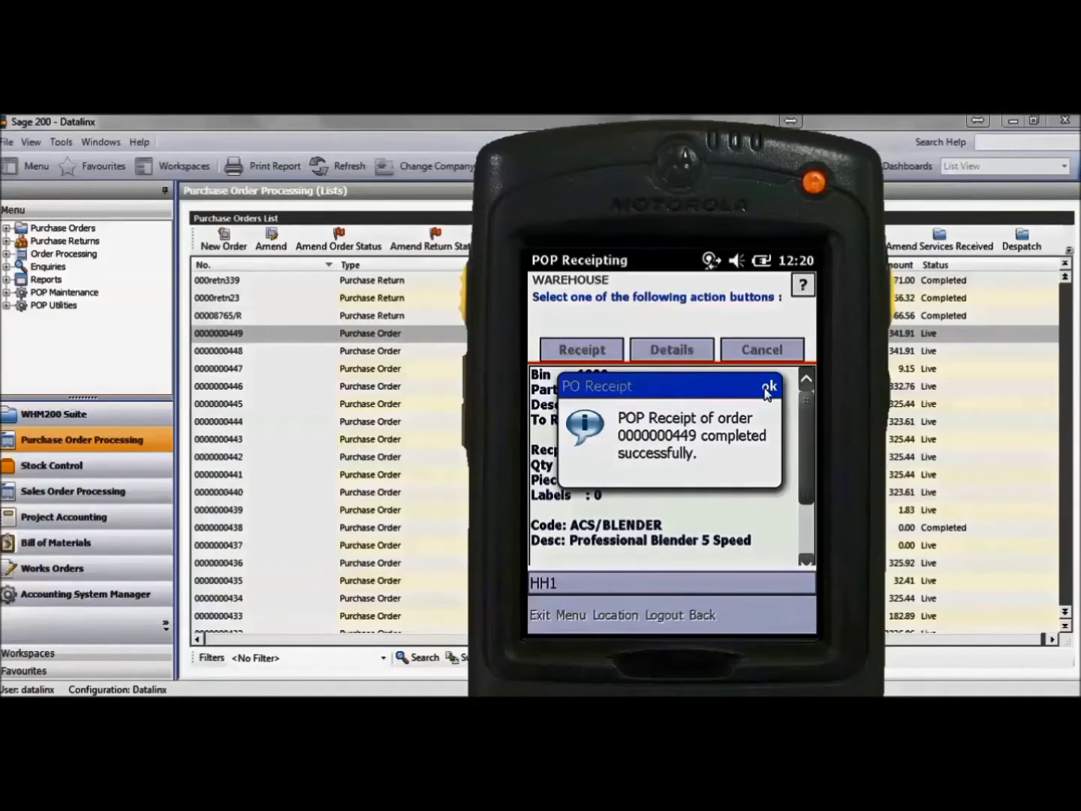
left_click(767, 388)
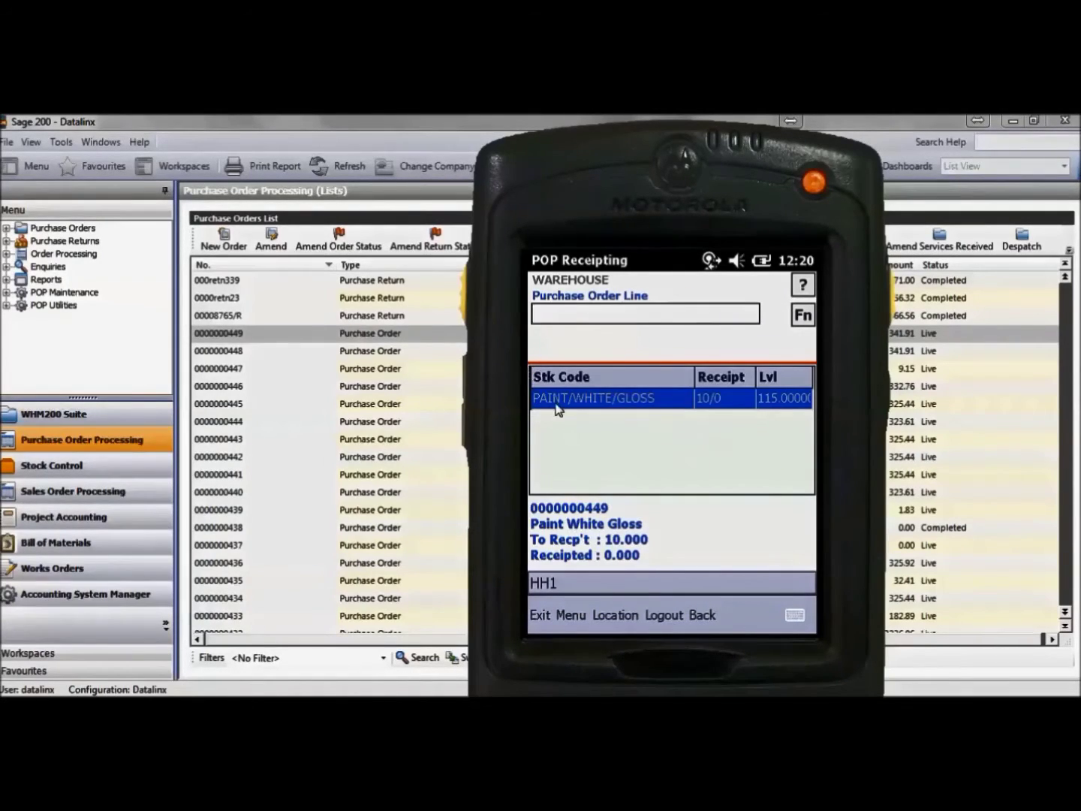
- Start the PAINT/WHITE/GLOSS line with bin 1000, its part code and quantity 10
left_click(560, 404)
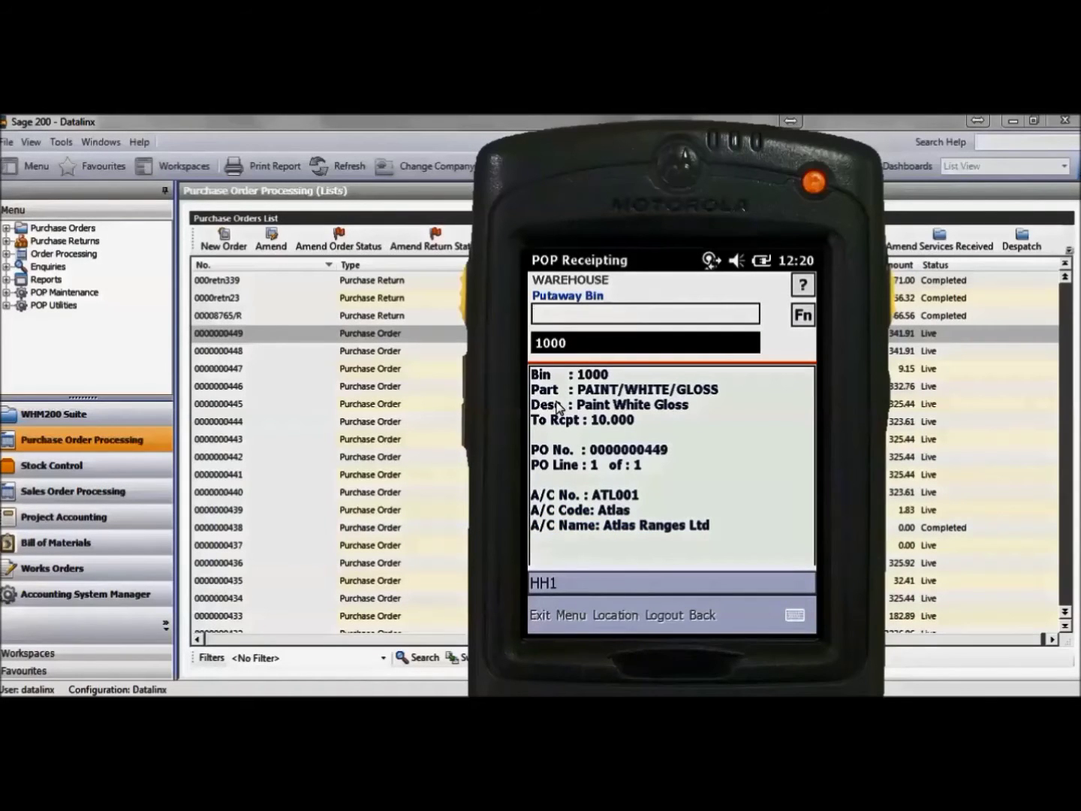
type("1000")
key("Return")
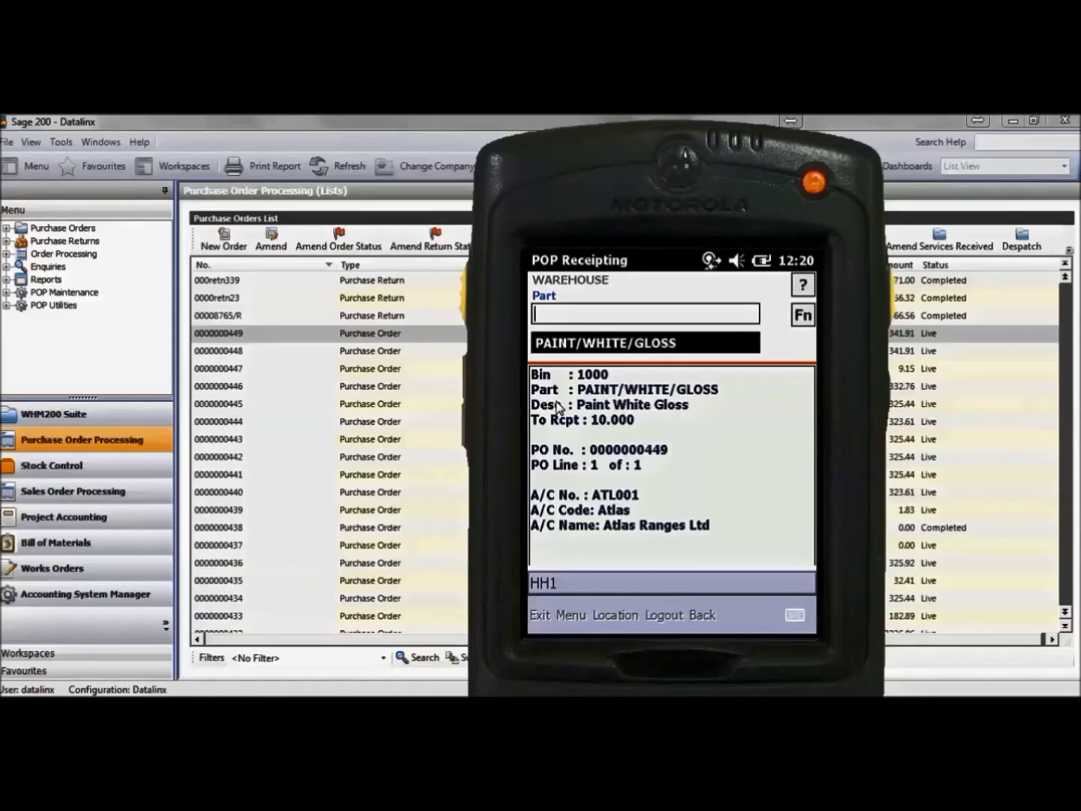
type("PAINT/WHITE/GLOSS")
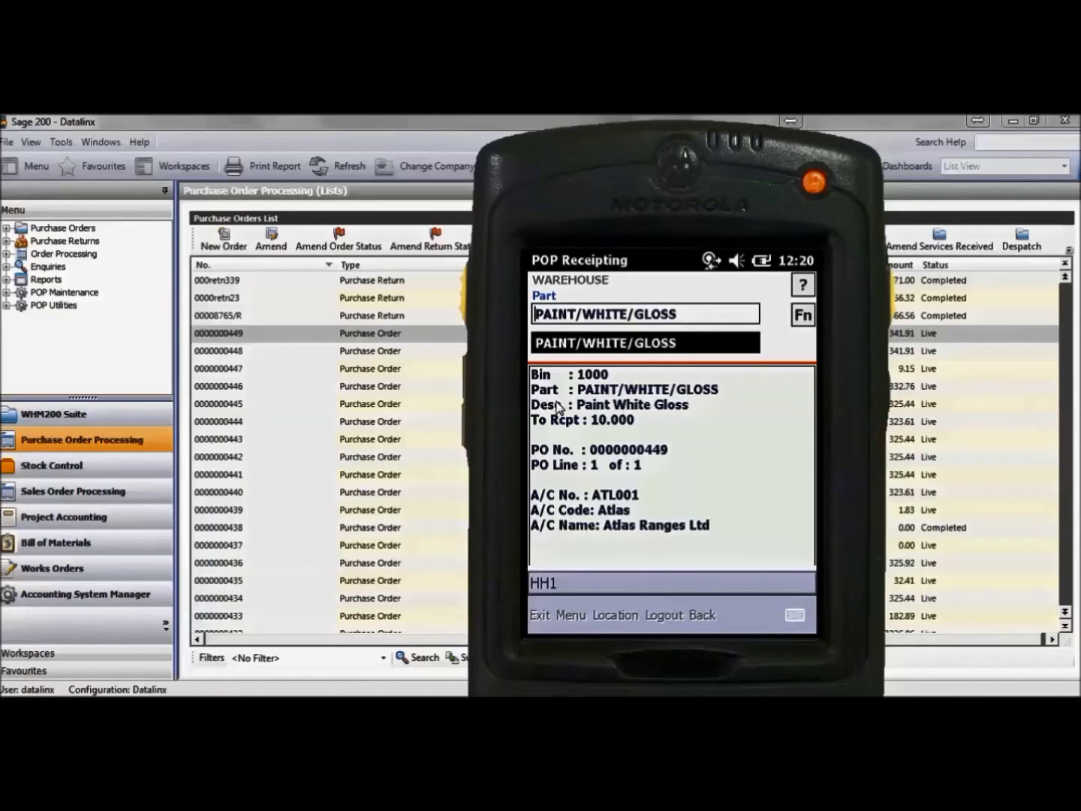
key("Return")
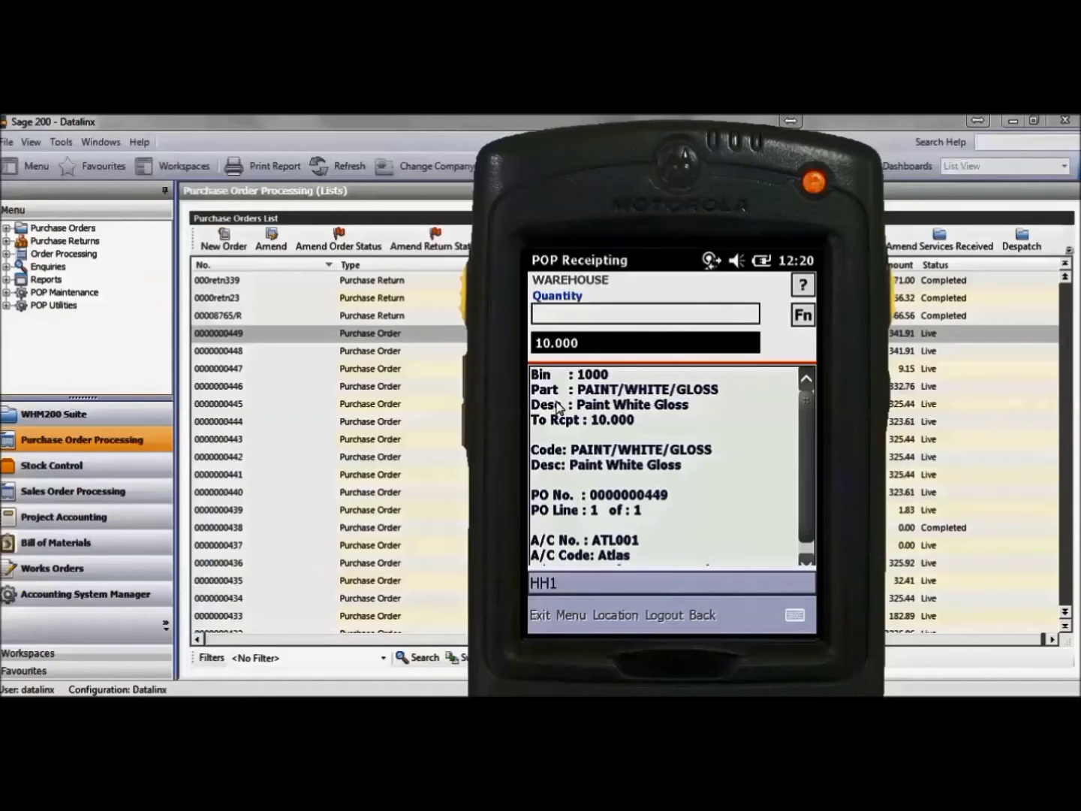
type("10")
key("Return")
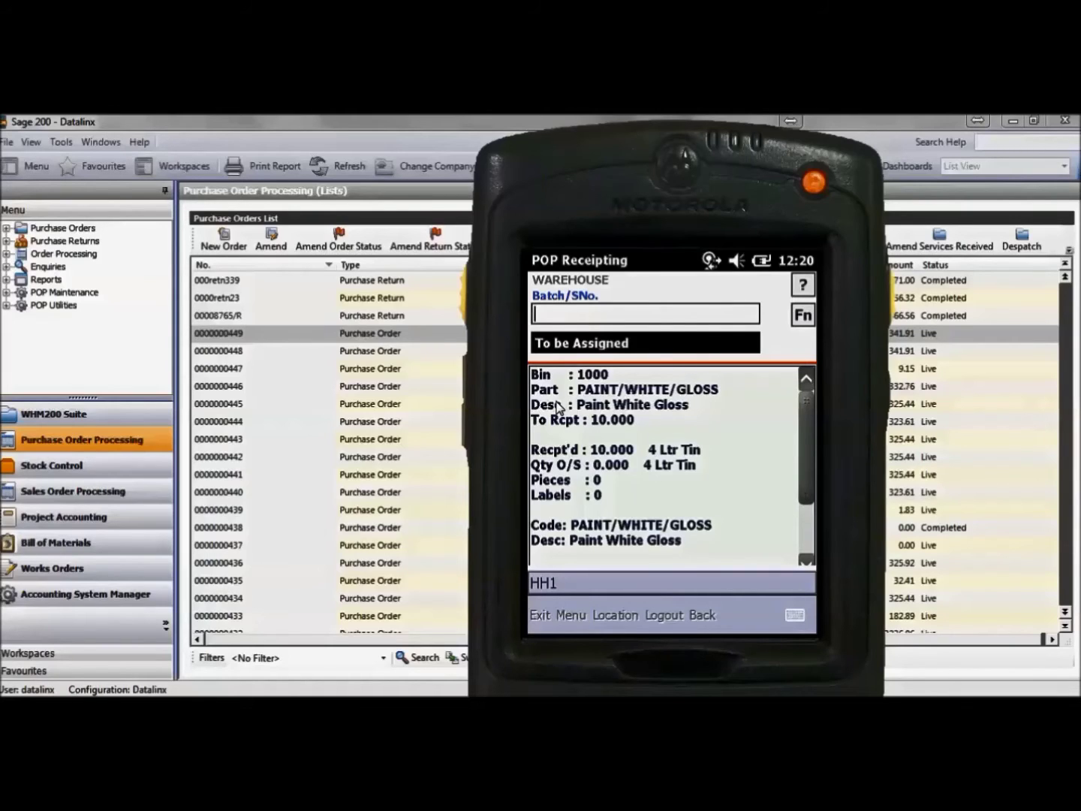
- Enter batch 2580, 10 labels and sell-by date 121215, then post the receipt
type("2580")
key("Return")
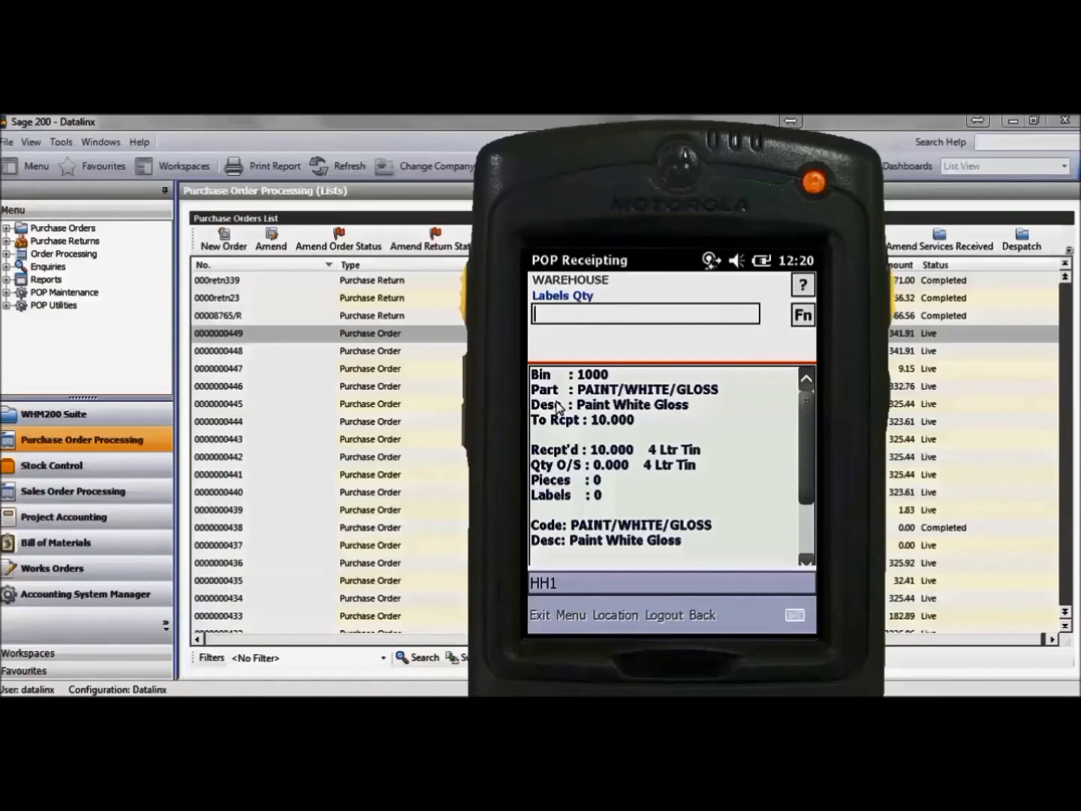
type("10")
key("Return")
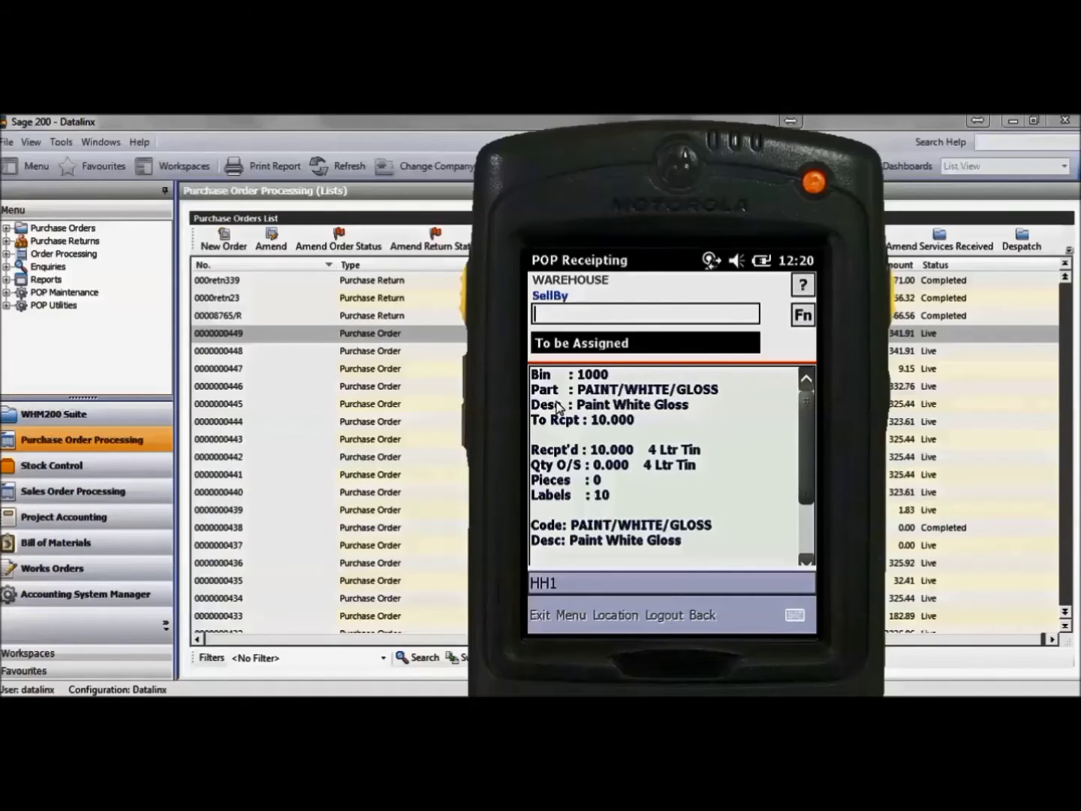
type("121215")
key("Return")
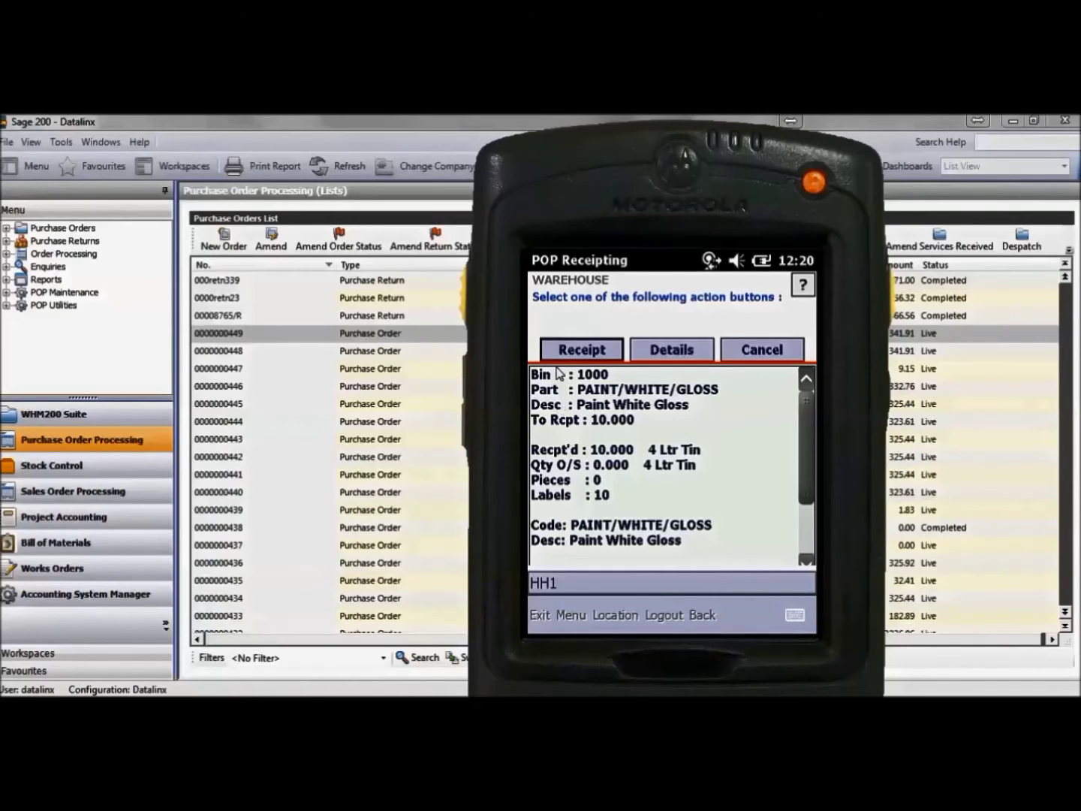
left_click(557, 353)
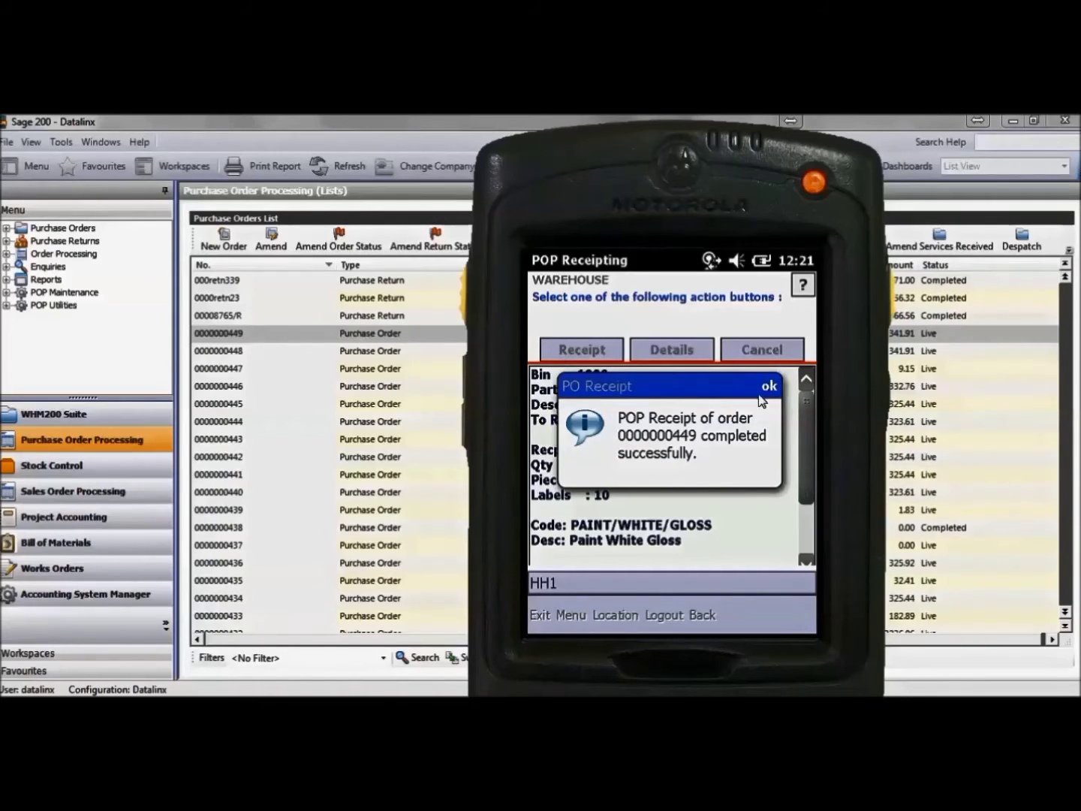
left_click(767, 386)
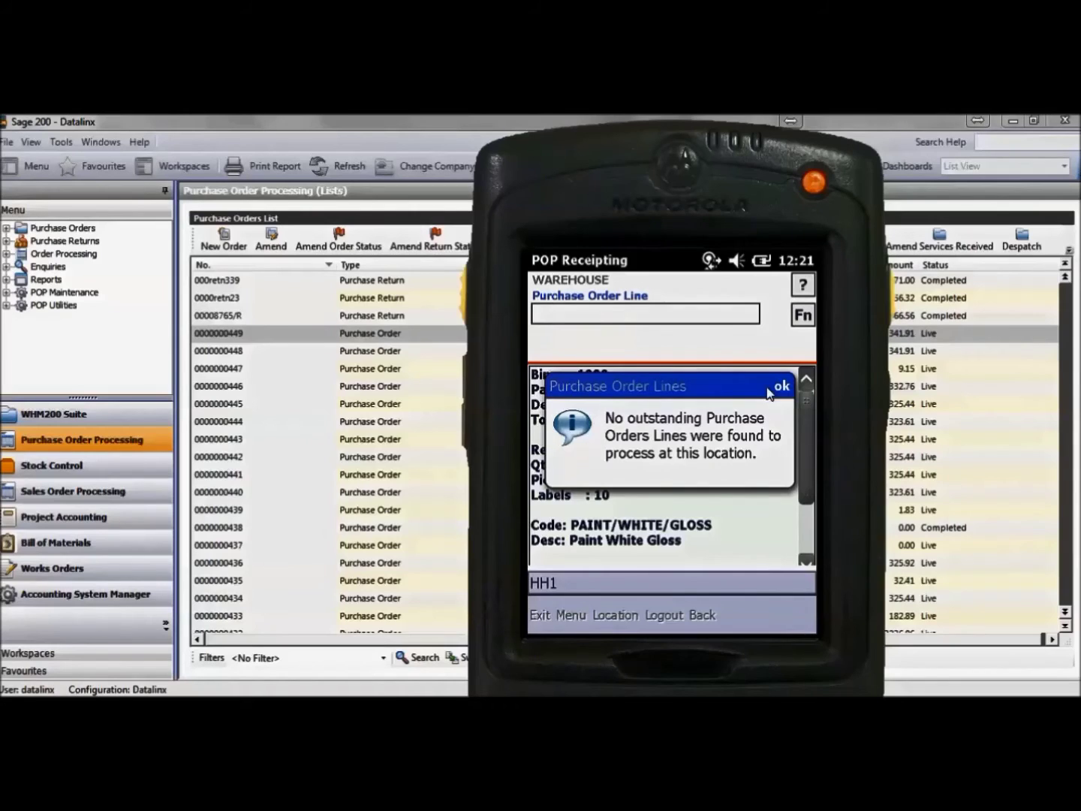
left_click(782, 386)
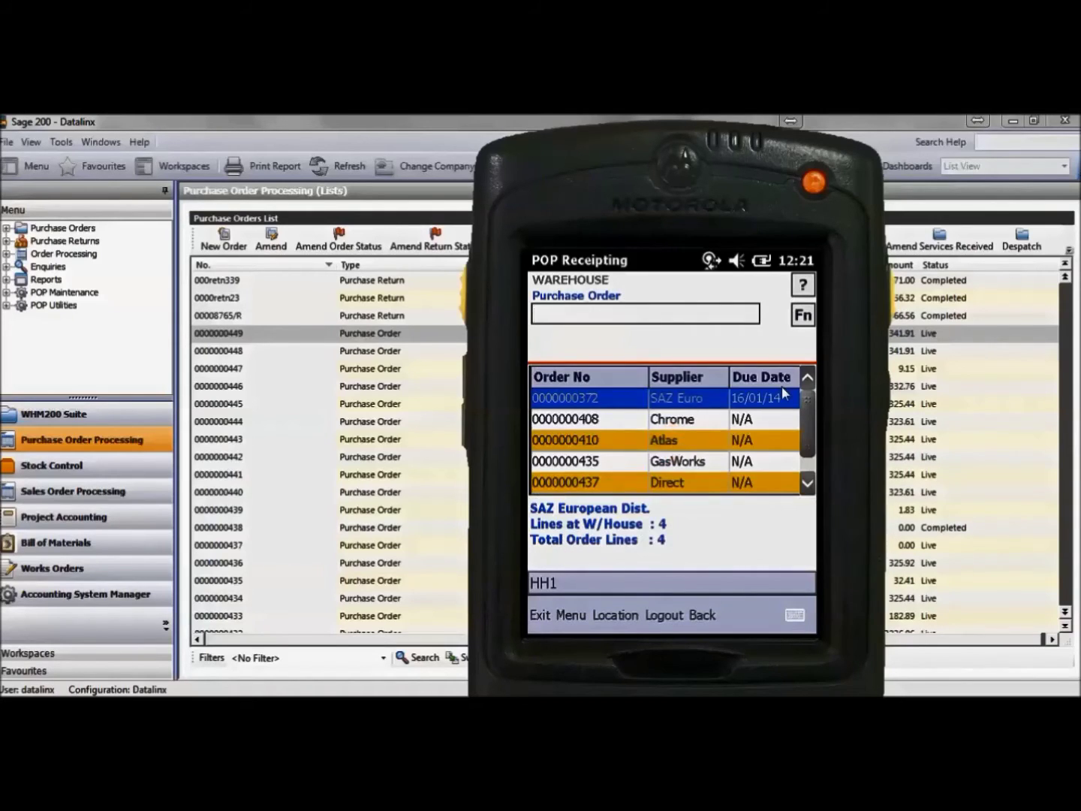
left_click(570, 615)
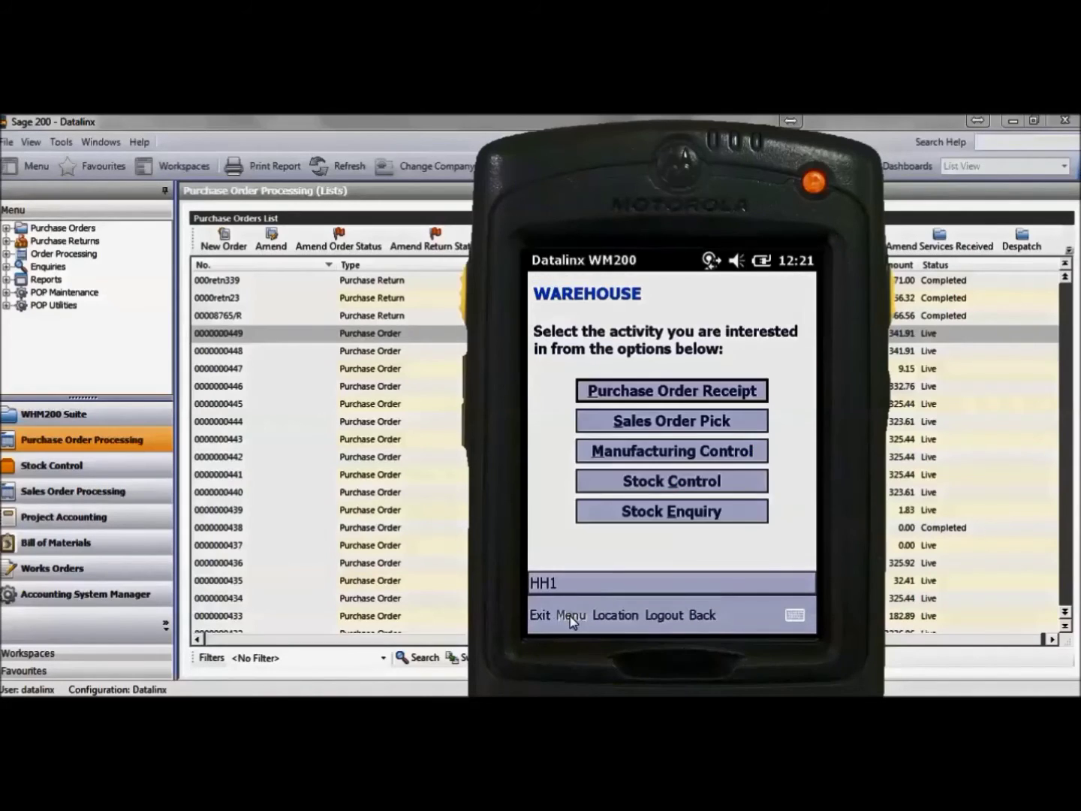
left_click(385, 333)
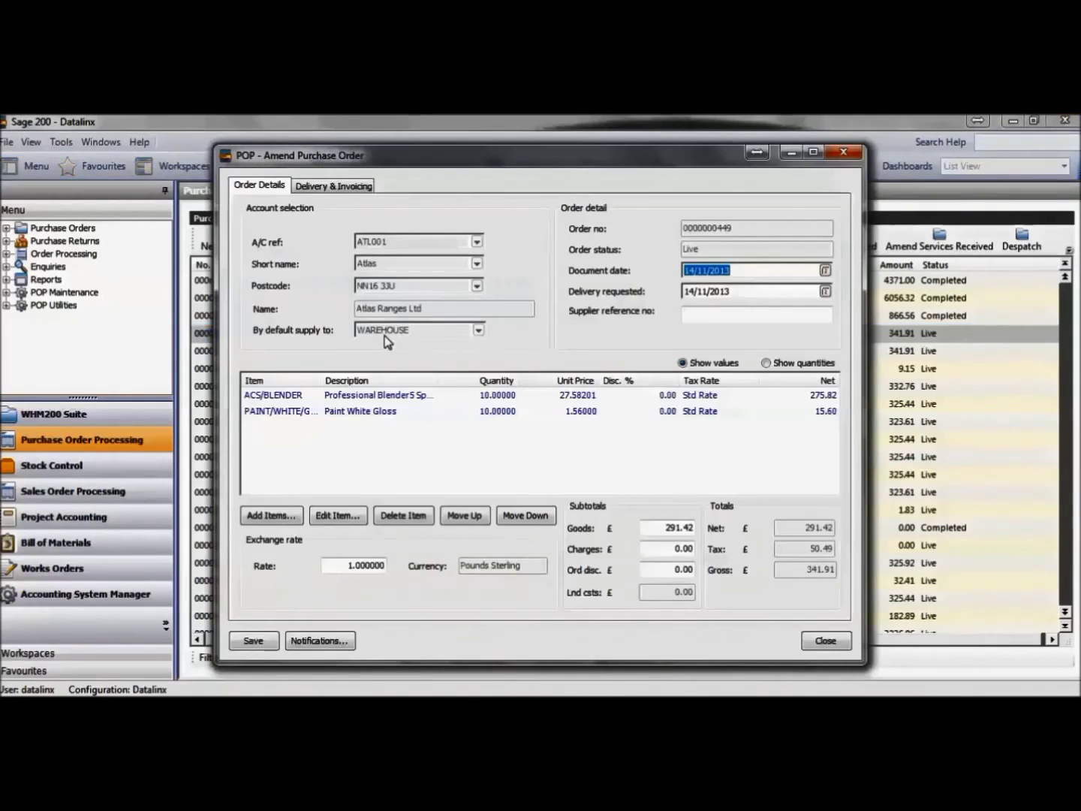
left_click(316, 412)
key("Escape")
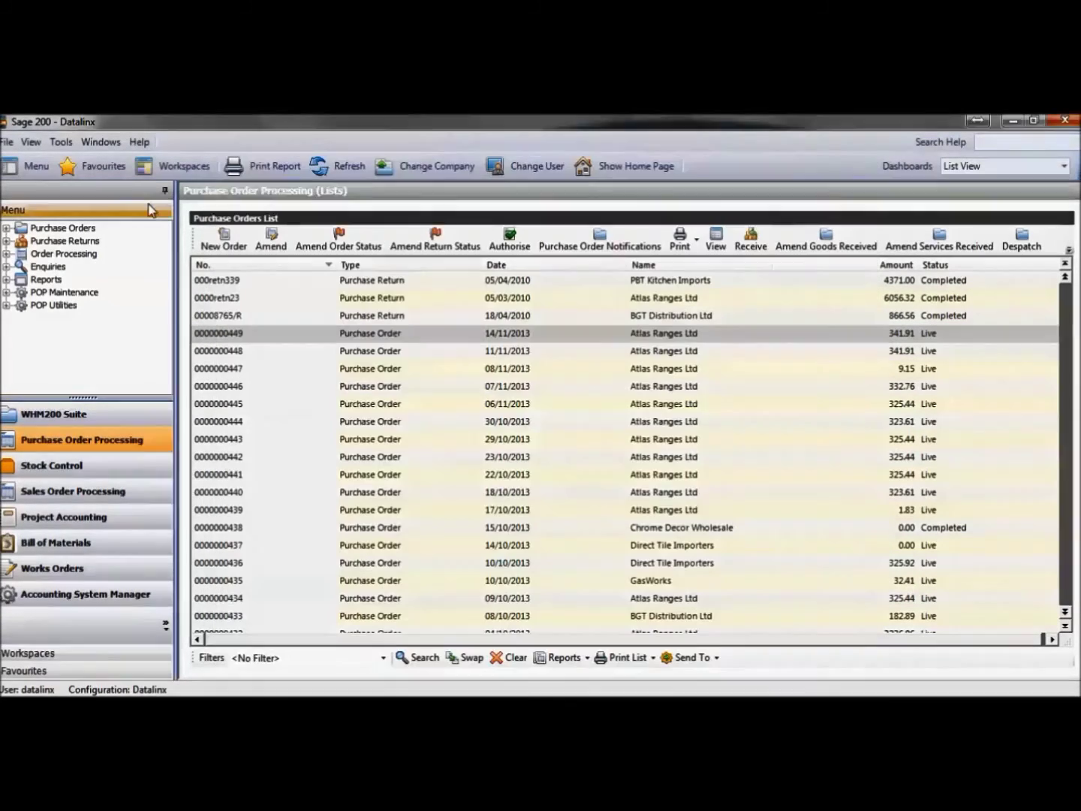
left_click(7, 267)
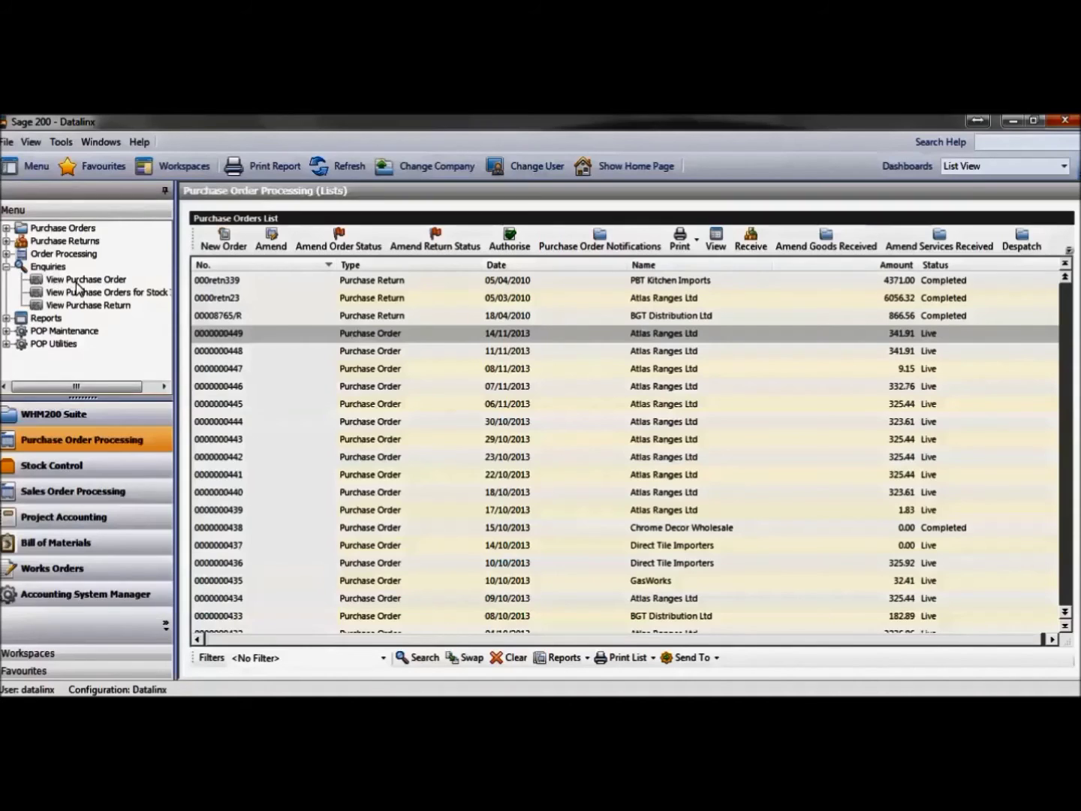
left_click(75, 279)
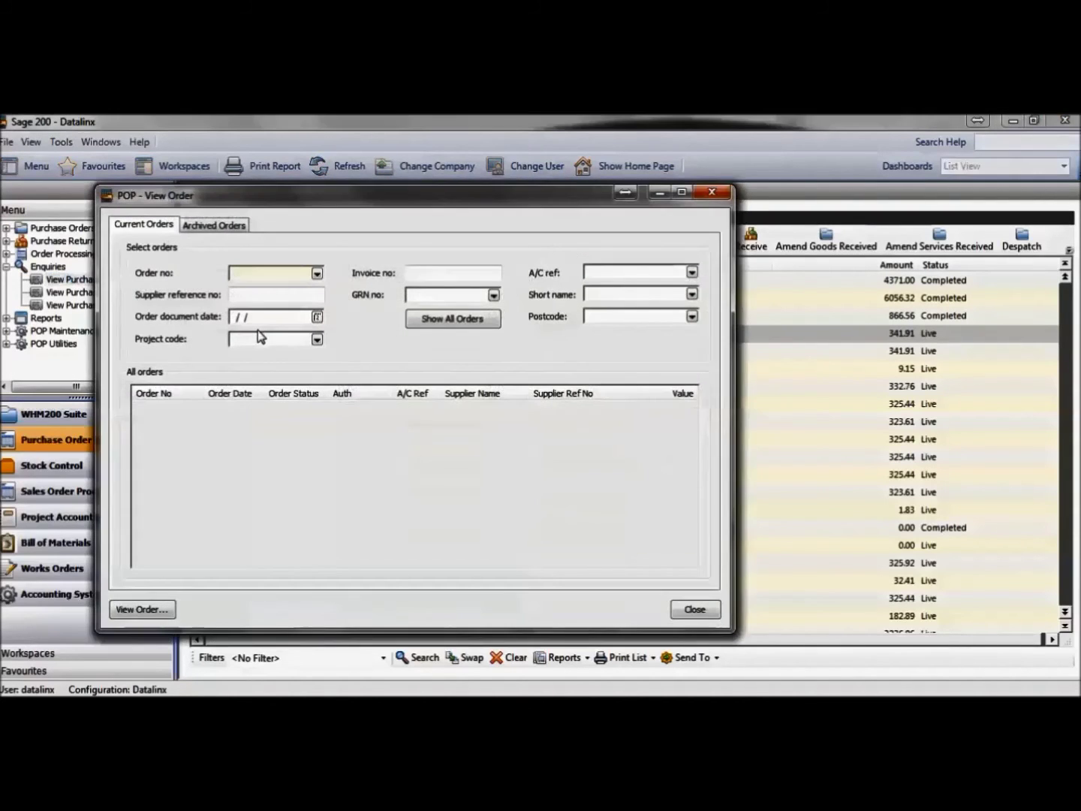
left_click(317, 273)
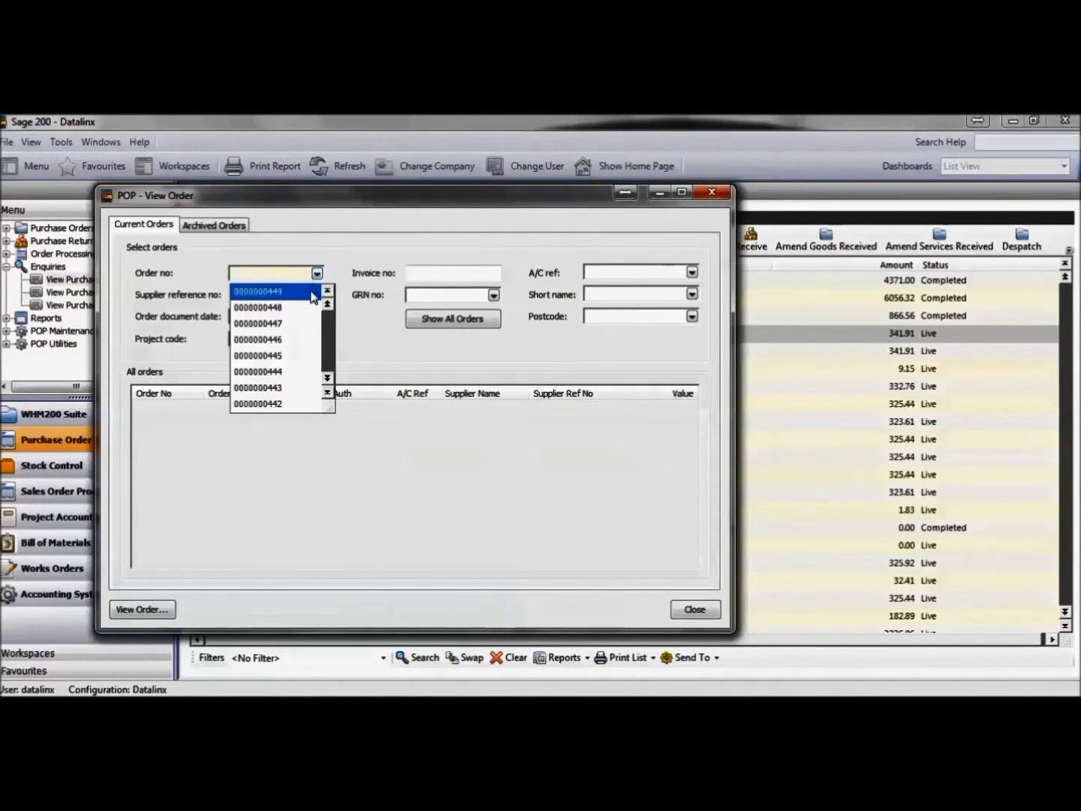
left_click(311, 291)
left_click(193, 412)
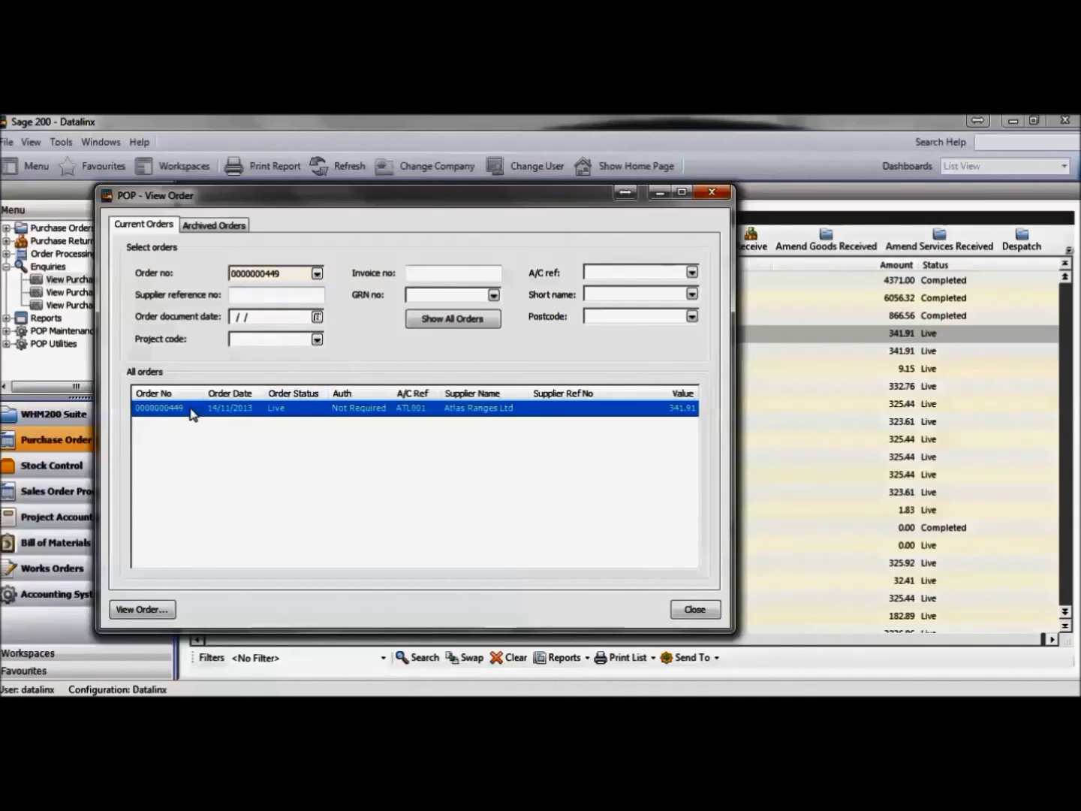
left_click(120, 610)
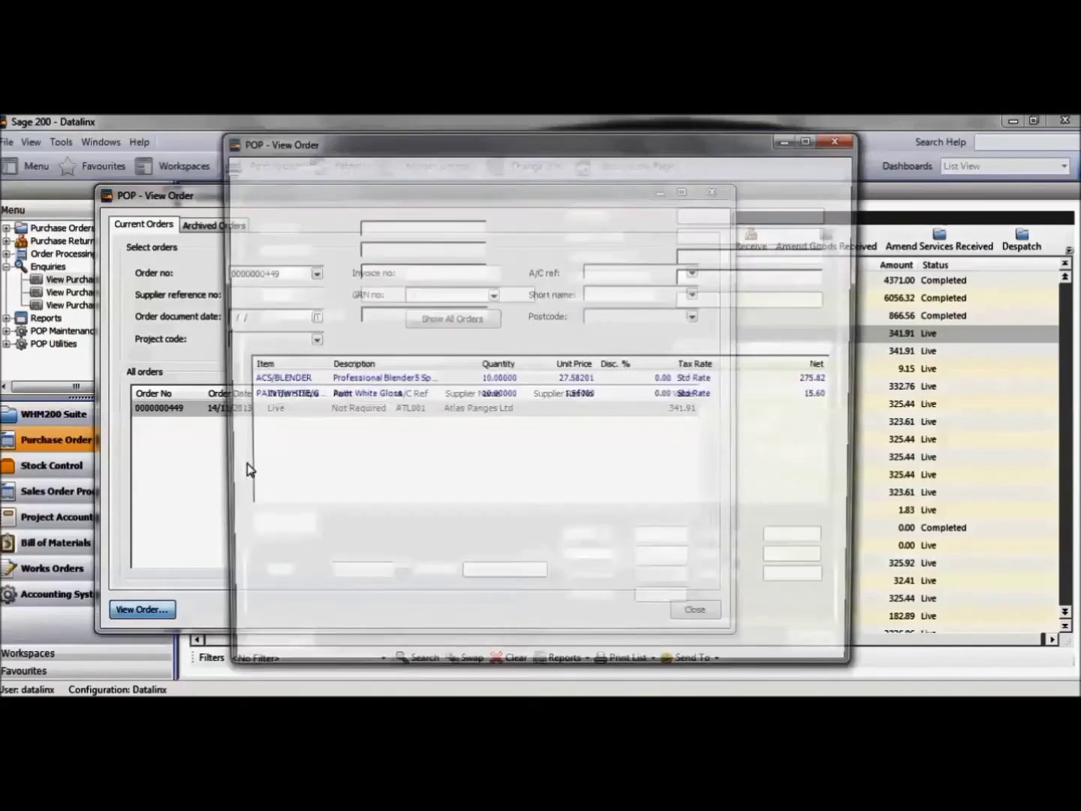
left_click(282, 397)
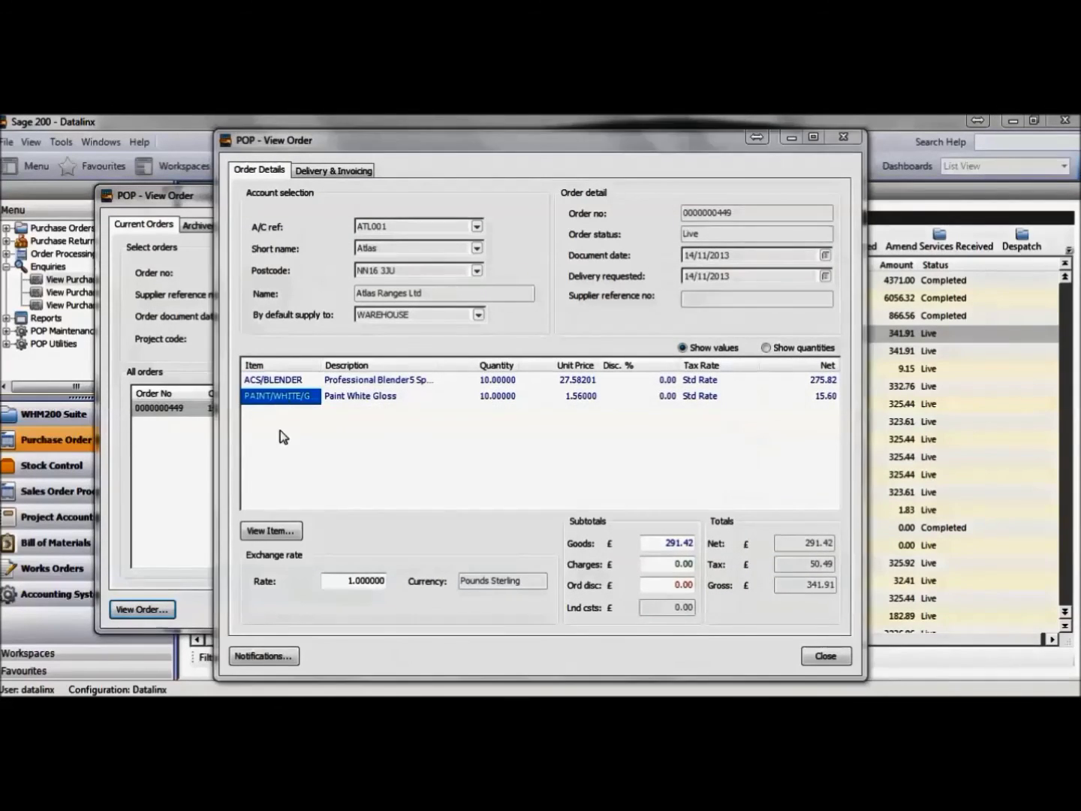
- Show the PAINT/WHITE/GLOSS line's delivery history and batch details: batch 2580, bin 1000, quantity 10
left_click(271, 530)
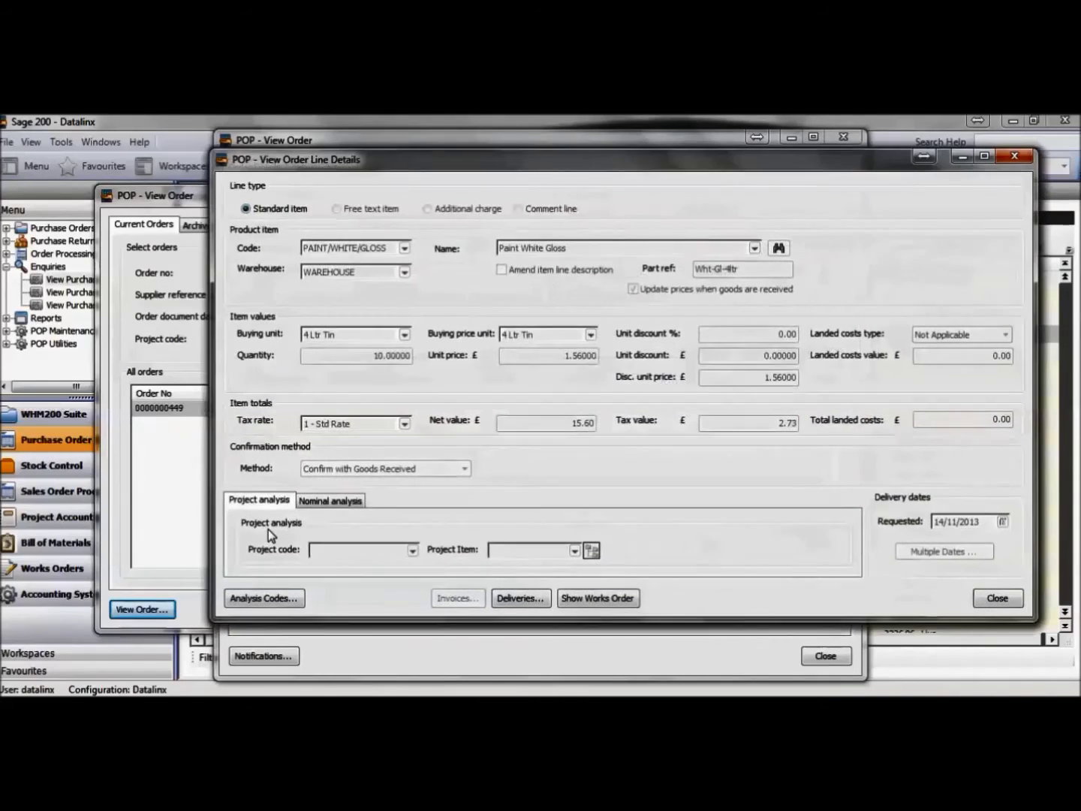
left_click(528, 599)
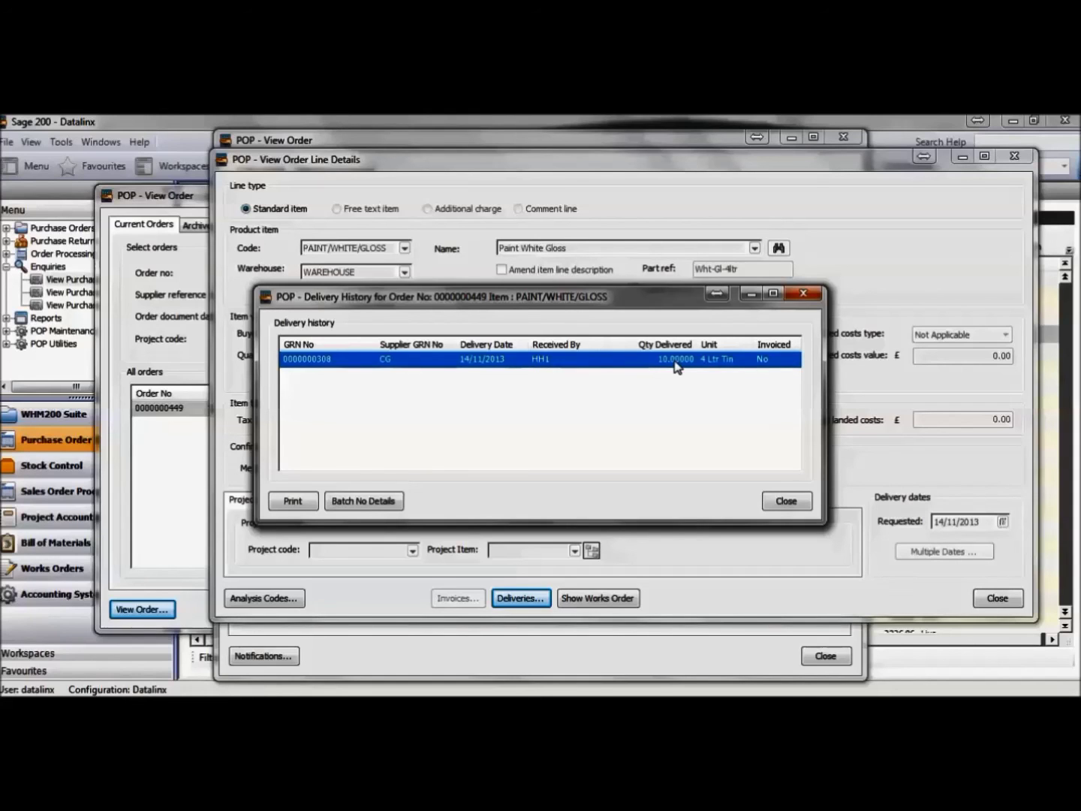
left_click(344, 503)
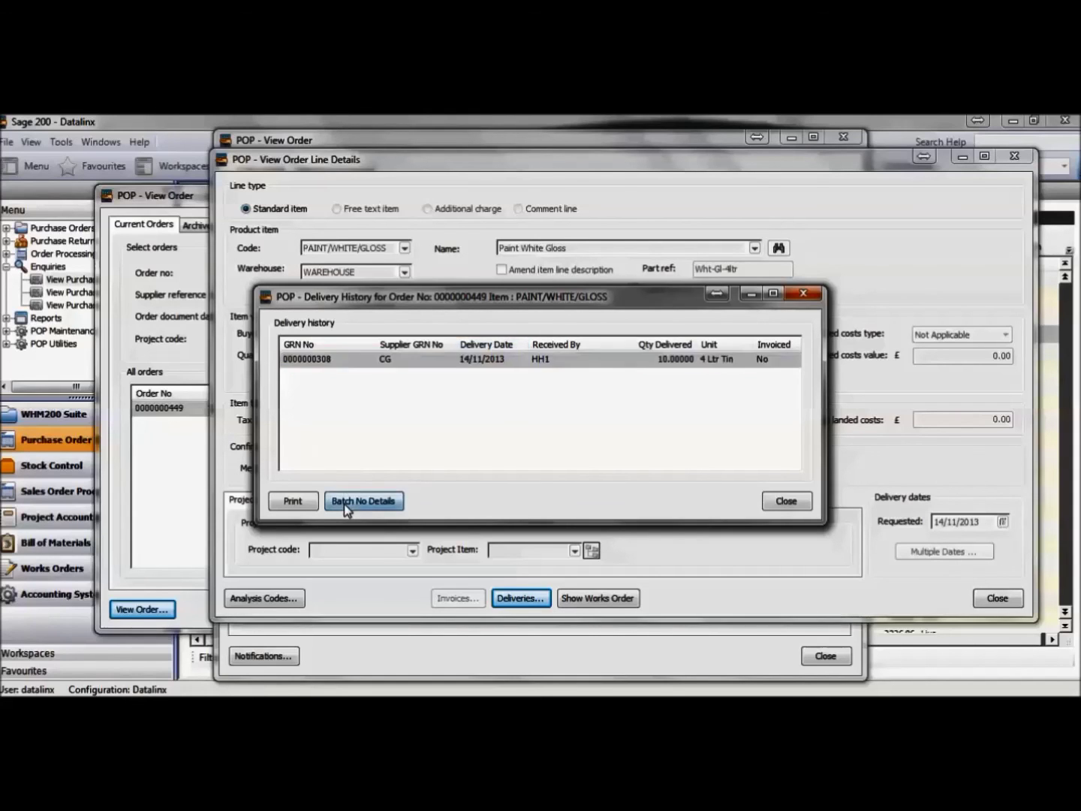